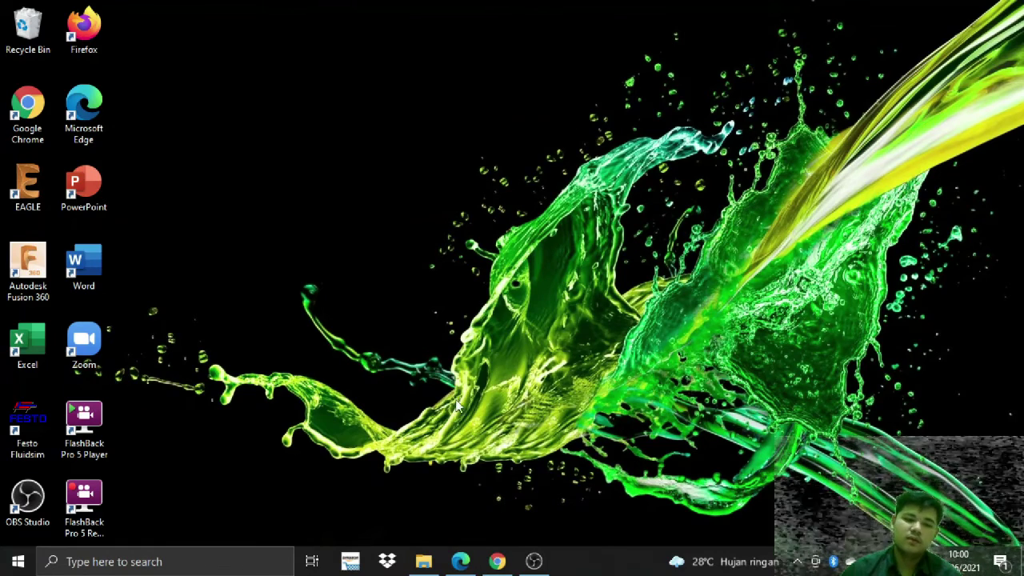
Switch to the Larutan Asam-Basa simulation in Chrome and measure the pH of Air (H₂O) with the pH meter.
left_click(498, 560)
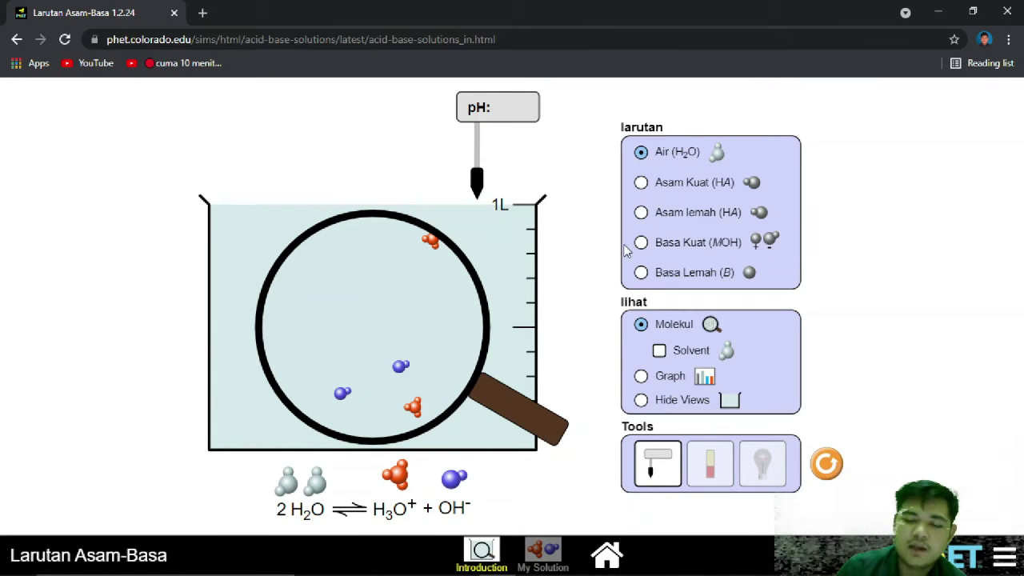
left_click_drag(520, 113, 520, 159)
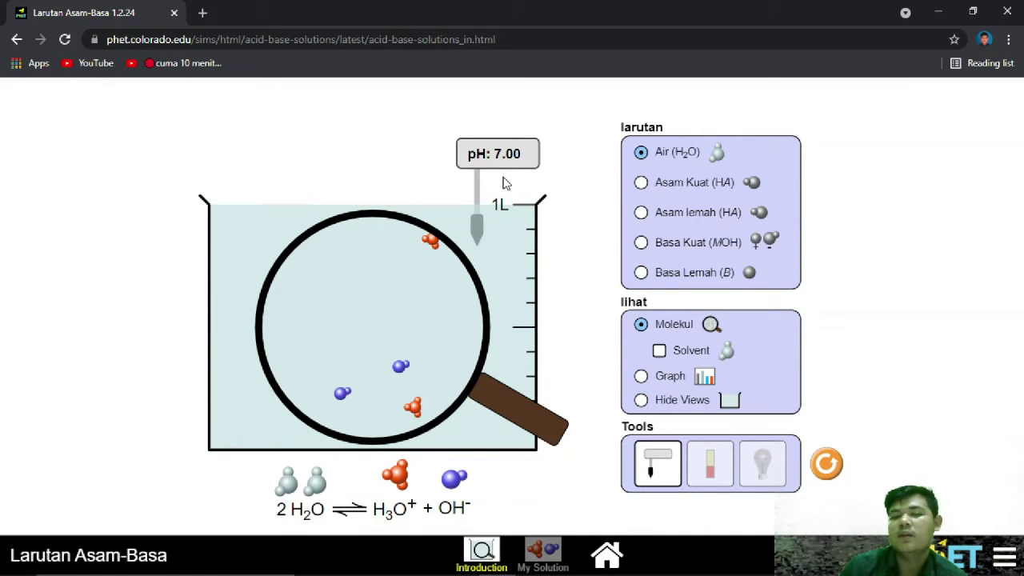
mouse_move(506, 172)
left_mouse_down()
mouse_move(509, 118)
mouse_move(517, 175)
left_mouse_up()
Measure the pH of Asam Kuat (HA) and Asam lemah (HA) with the pH meter, lifting the meter out at the end.
left_click(661, 192)
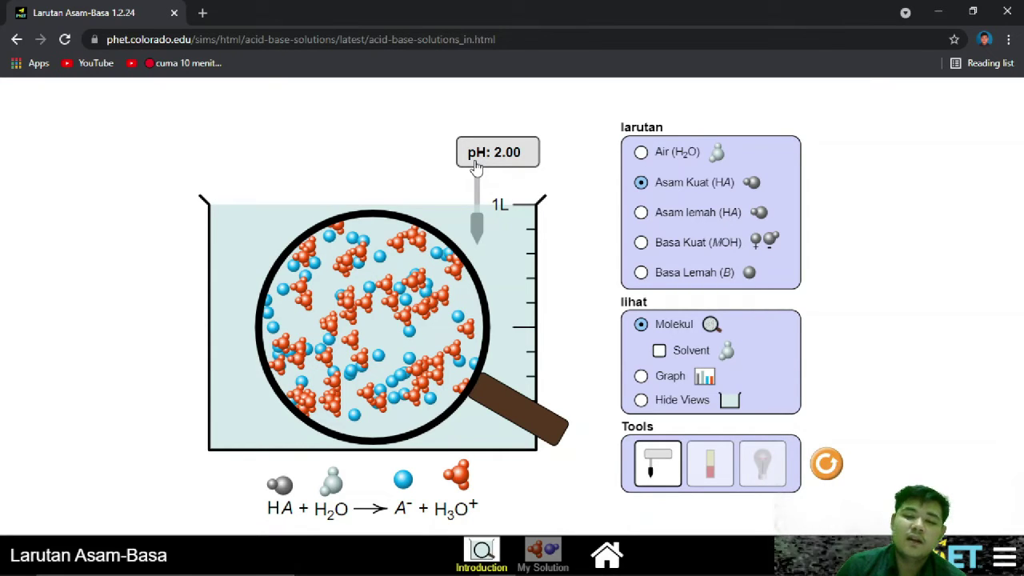
left_click_drag(477, 166, 521, 184)
left_click(661, 212)
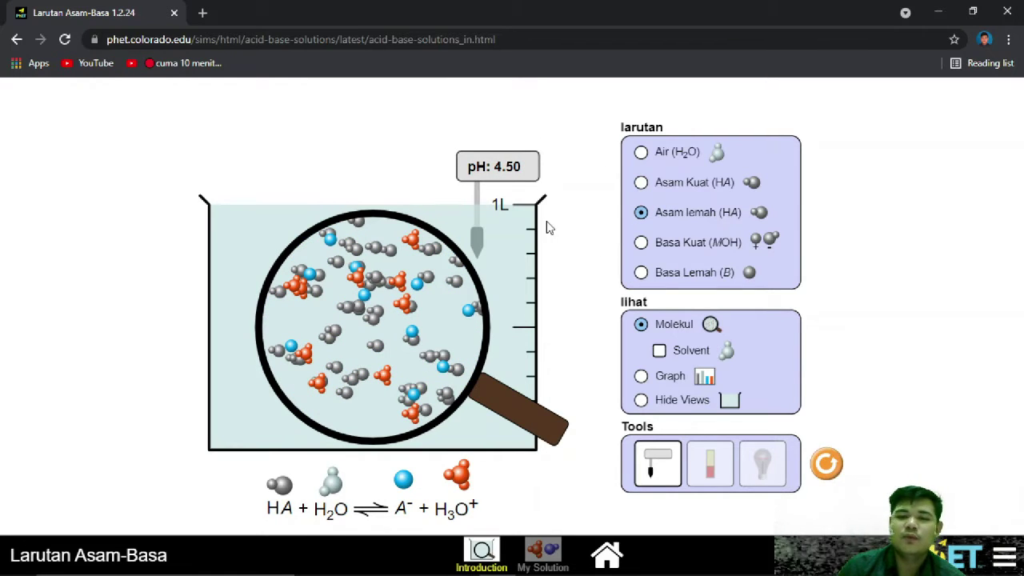
left_click_drag(489, 175, 483, 112)
Measure the pH of Basa Kuat (MOH) and Basa Lemah (B), lifting the pH meter out of the solution after each one.
left_click(645, 241)
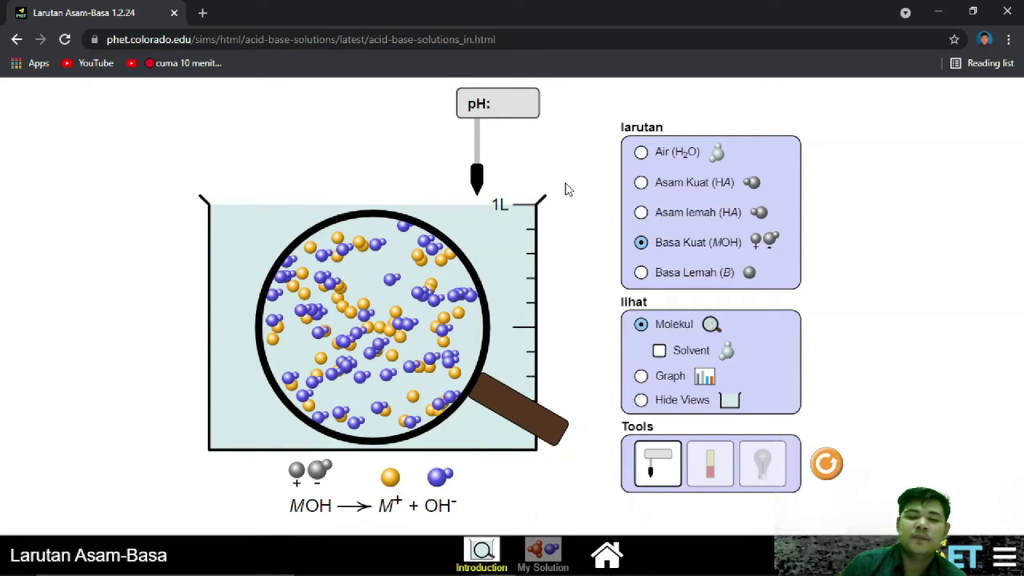
left_click_drag(513, 115, 513, 172)
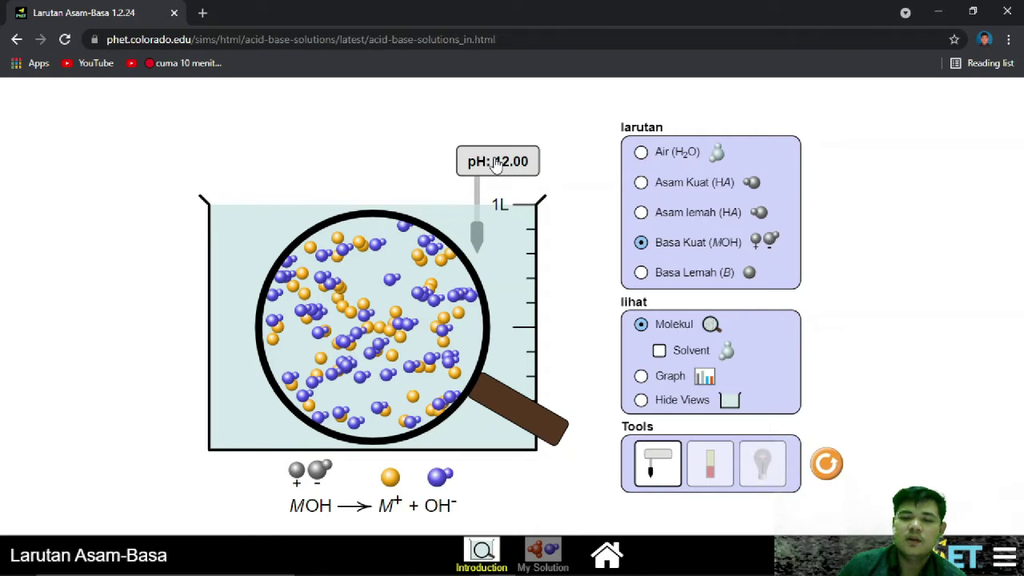
left_click_drag(498, 163, 478, 100)
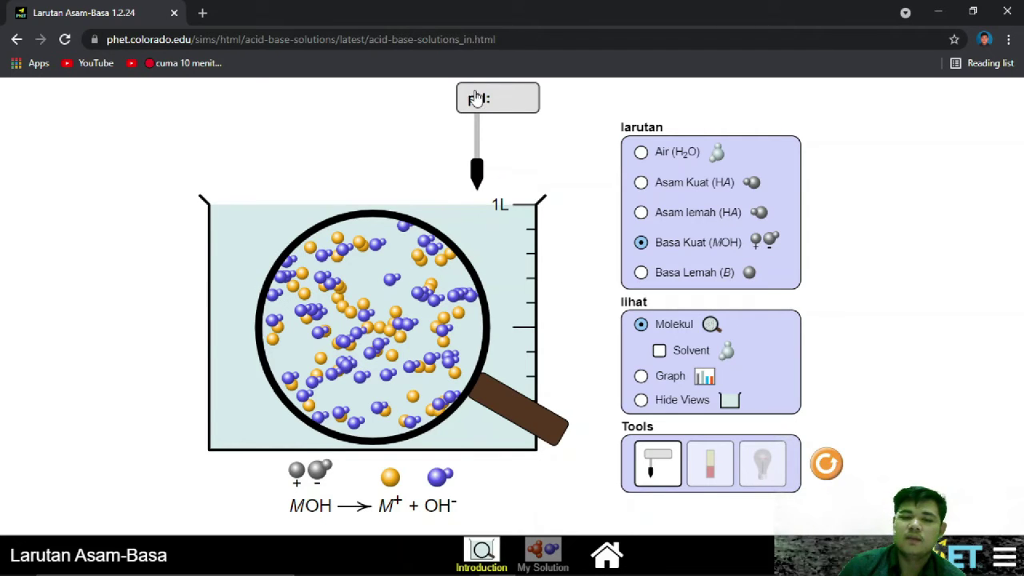
left_click(669, 277)
left_click_drag(514, 107, 514, 169)
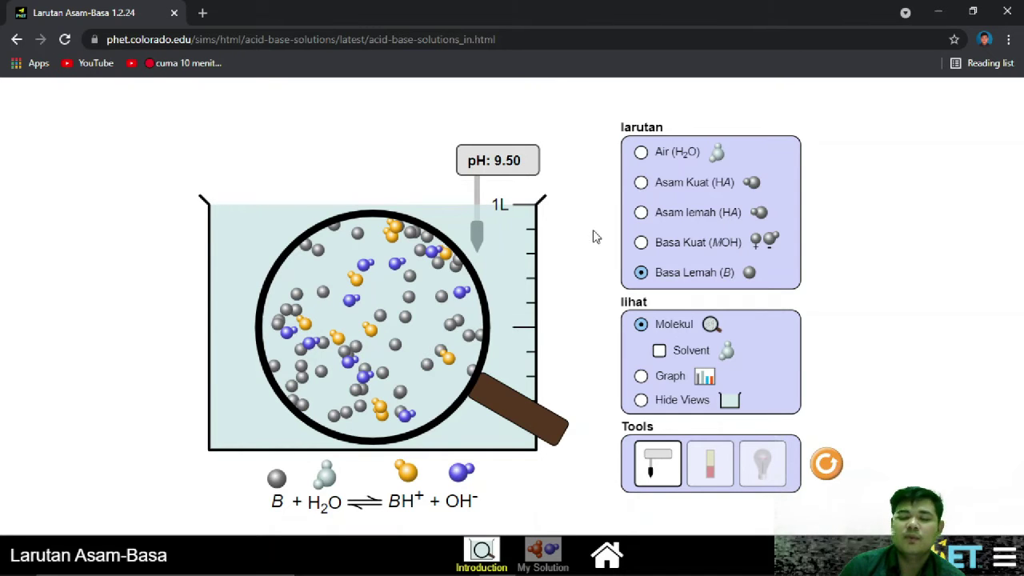
left_click_drag(521, 163, 519, 120)
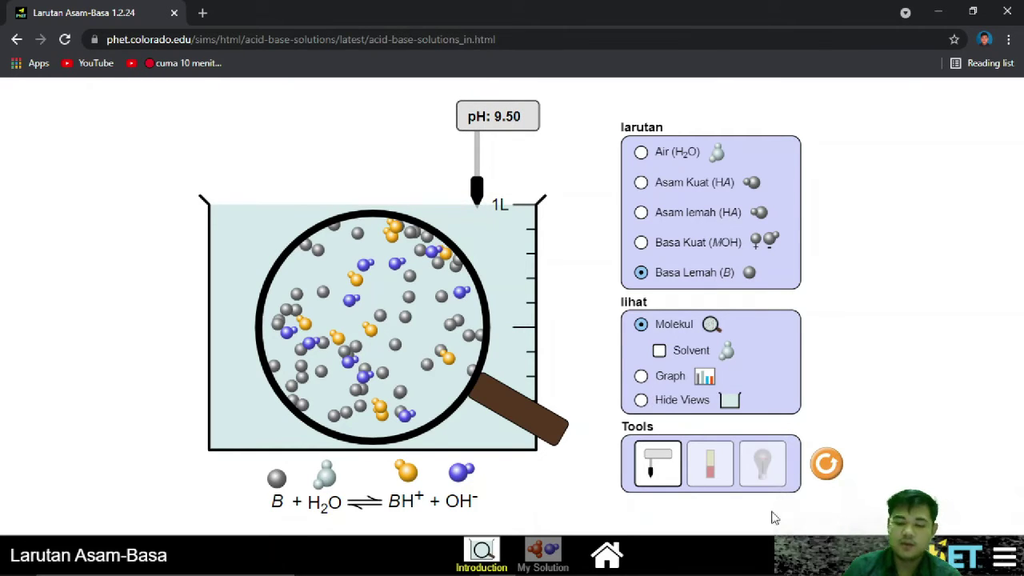
Change the tool to pH paper, dip the strip in Air (H₂O) and compare its colour with the warna pH scale.
left_click(710, 466)
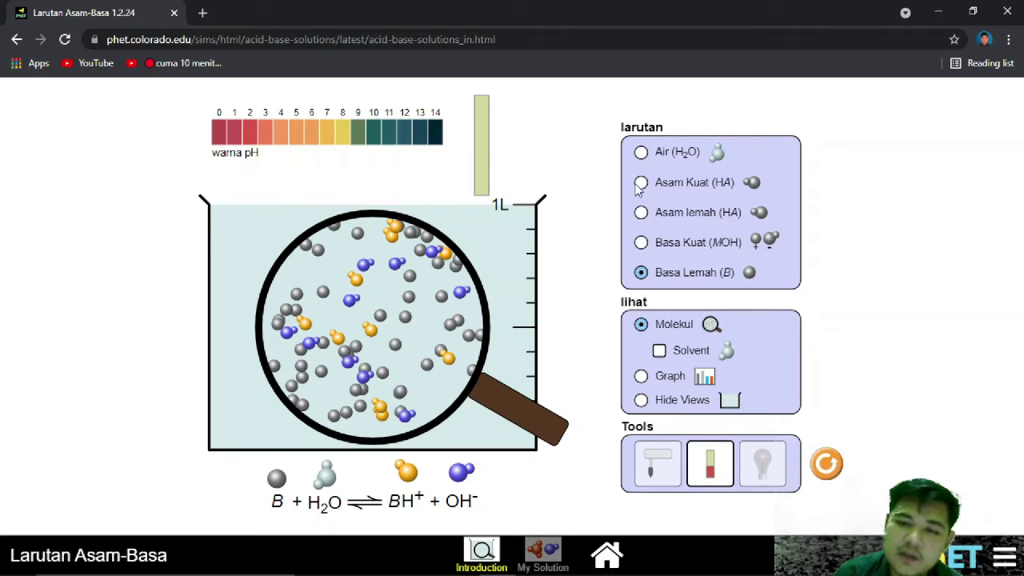
left_click(641, 152)
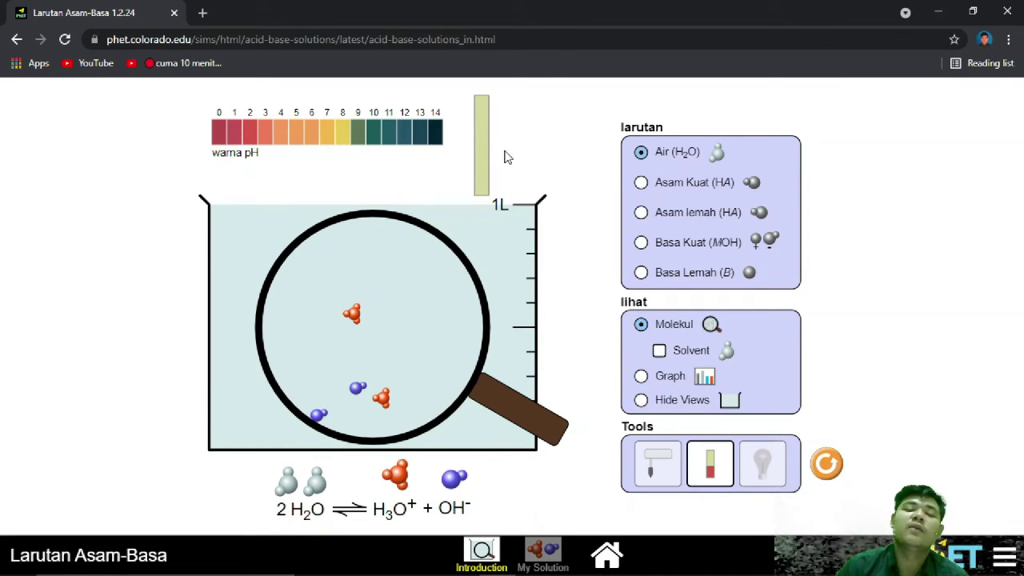
left_click_drag(484, 136, 334, 205)
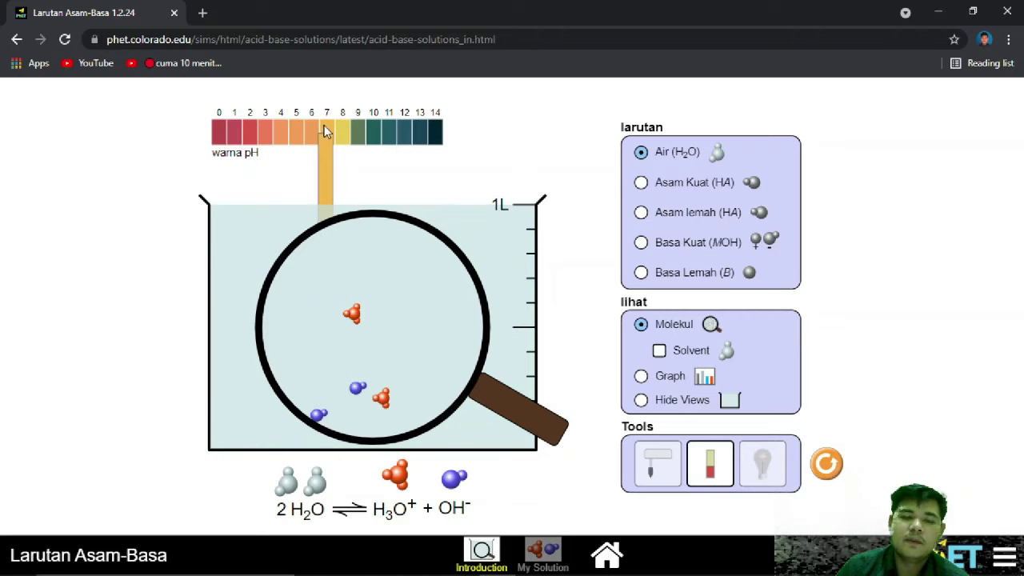
Test Asam Kuat (HA) with the pH paper, match the strip against the colour scale and lift it out.
left_click_drag(325, 164, 250, 180)
left_click(641, 182)
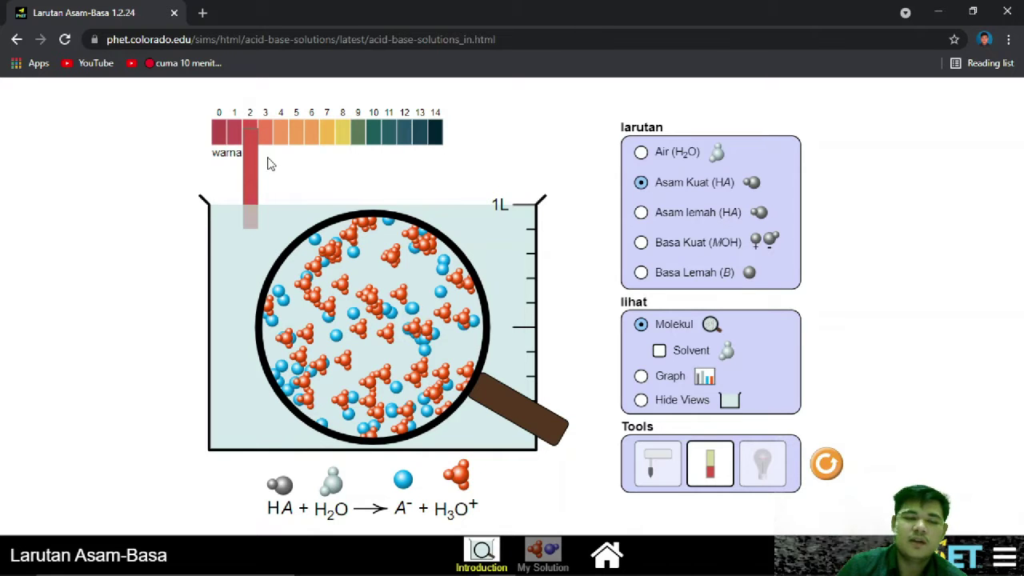
left_click_drag(257, 176, 504, 149)
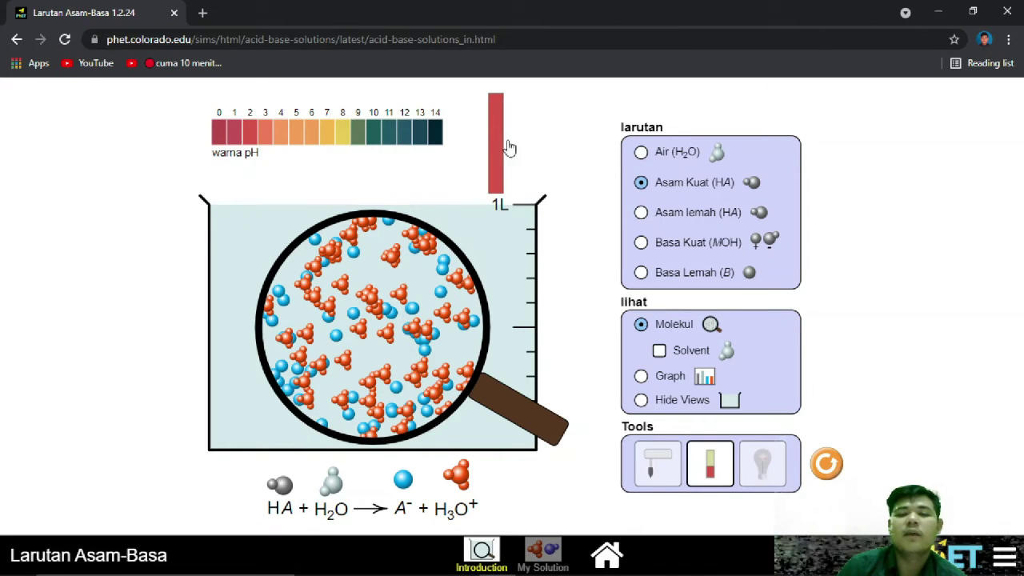
Dip the pH paper in Asam lemah (HA), compare the strip with the colour scale and take it out.
left_click(678, 221)
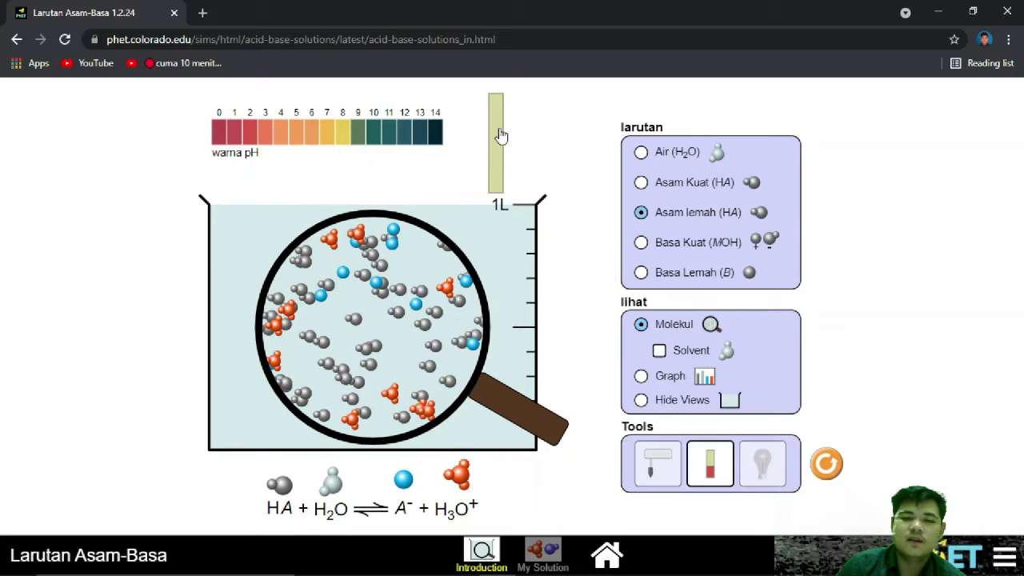
mouse_move(501, 136)
left_mouse_down()
mouse_move(501, 213)
mouse_move(507, 129)
left_mouse_up()
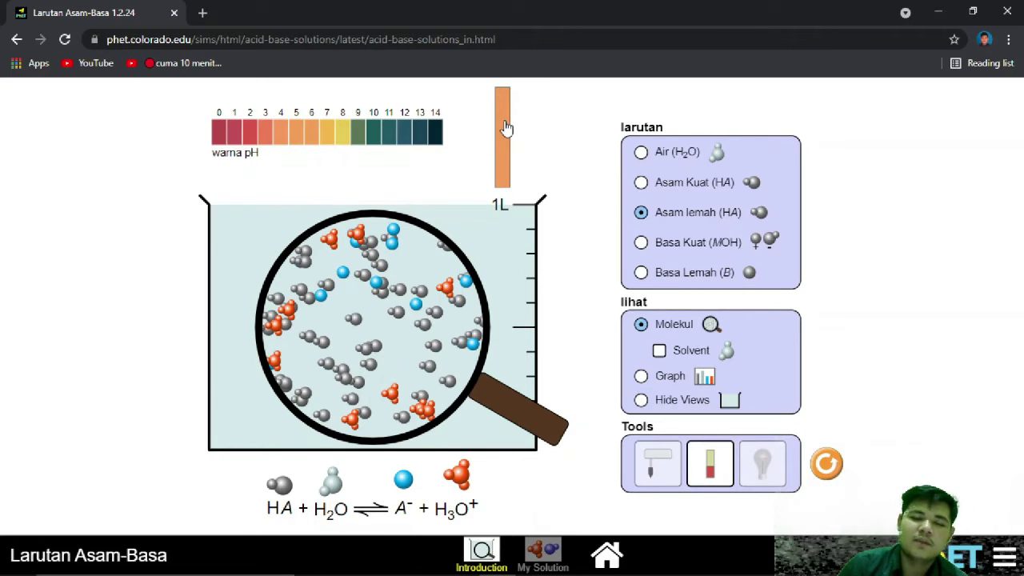
left_click_drag(505, 130, 296, 171)
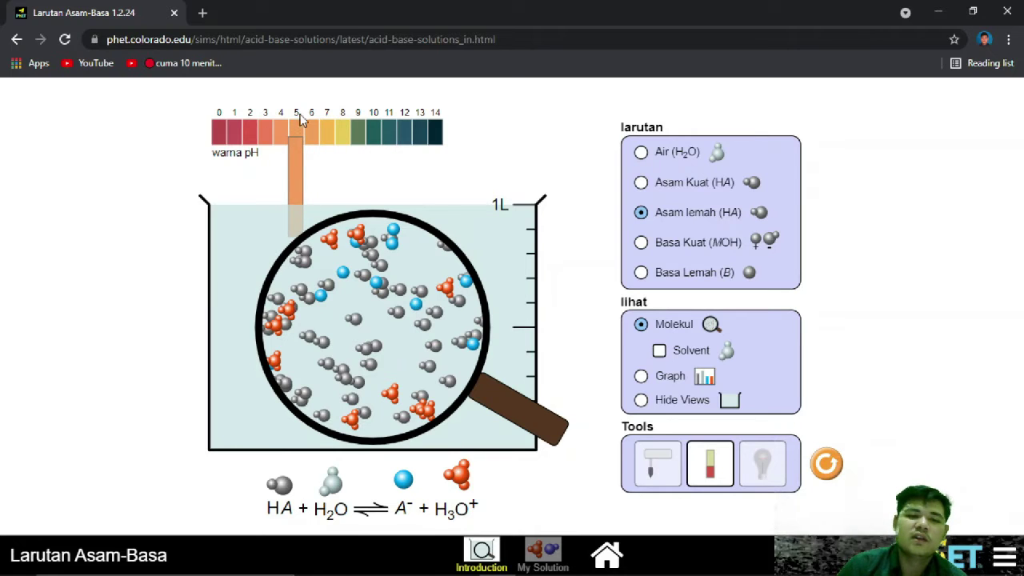
left_click_drag(297, 174, 517, 133)
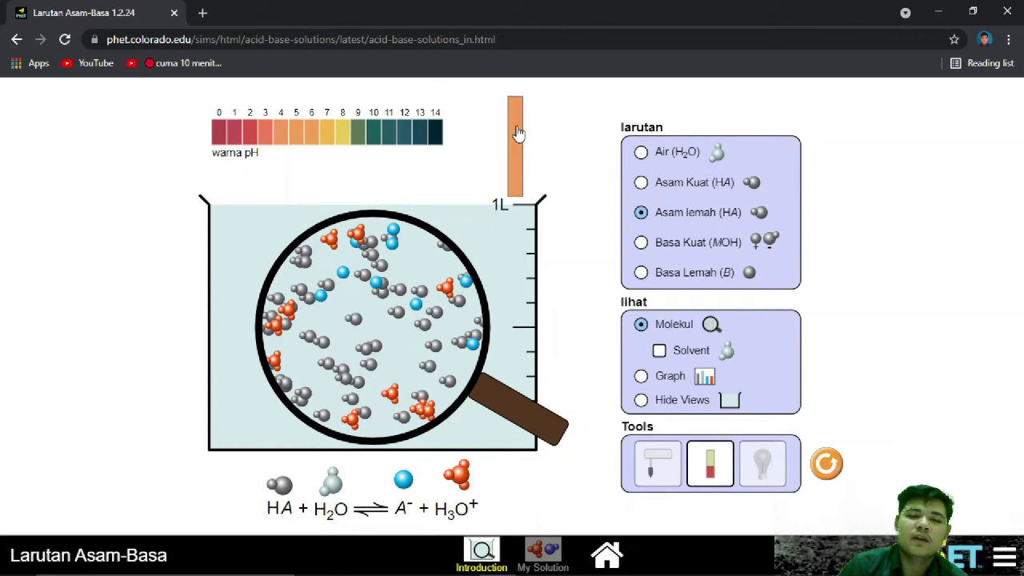
Dip the pH paper in Basa Kuat (MOH) and hold the strip against the pH colour scale.
left_click(671, 243)
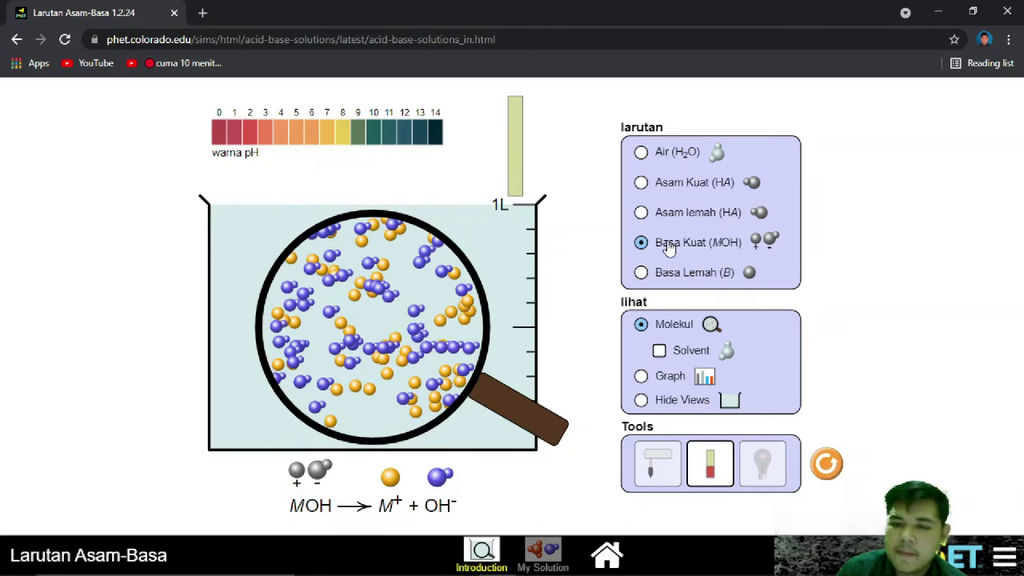
mouse_move(515, 152)
left_mouse_down()
mouse_move(481, 290)
mouse_move(502, 149)
left_mouse_up()
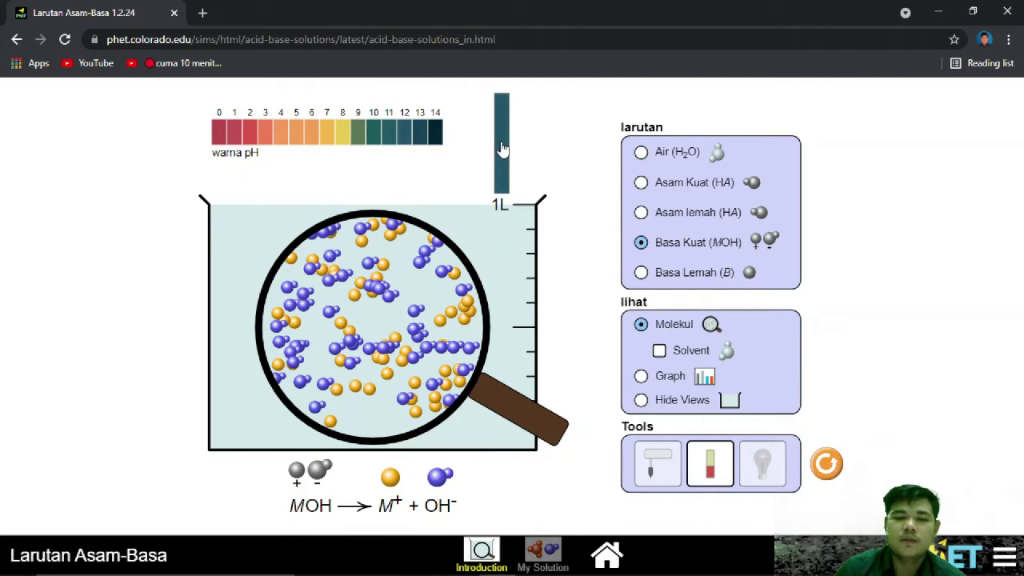
left_click_drag(503, 149, 386, 194)
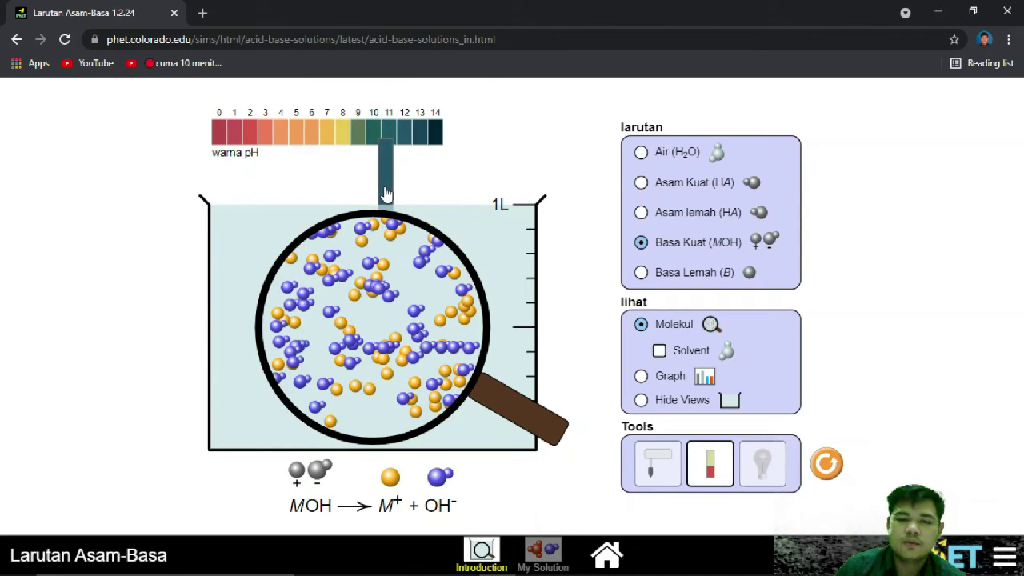
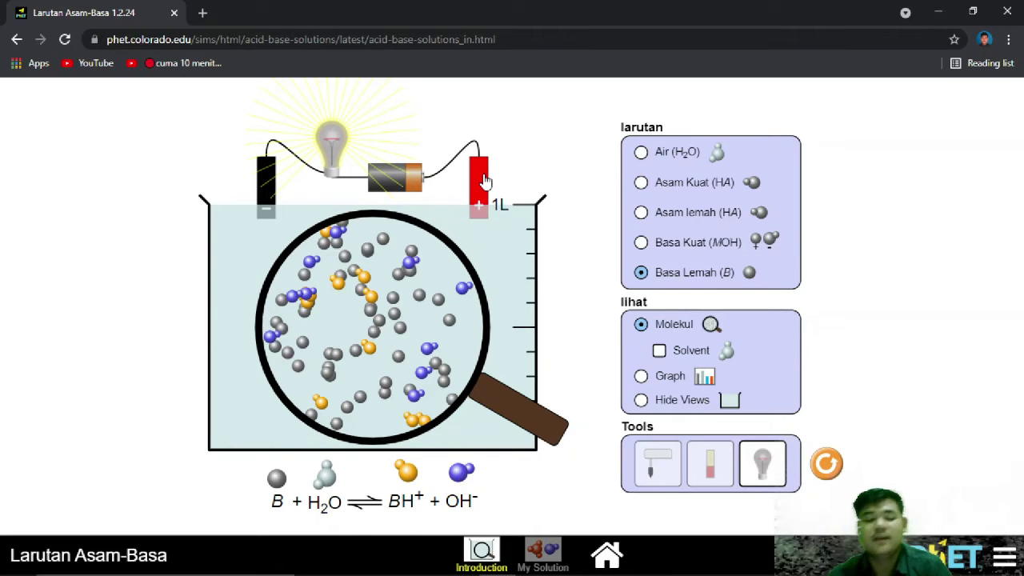
Lift the conductivity tester's electrodes out of the Basa Lemah (B) solution.
left_click_drag(483, 180, 480, 148)
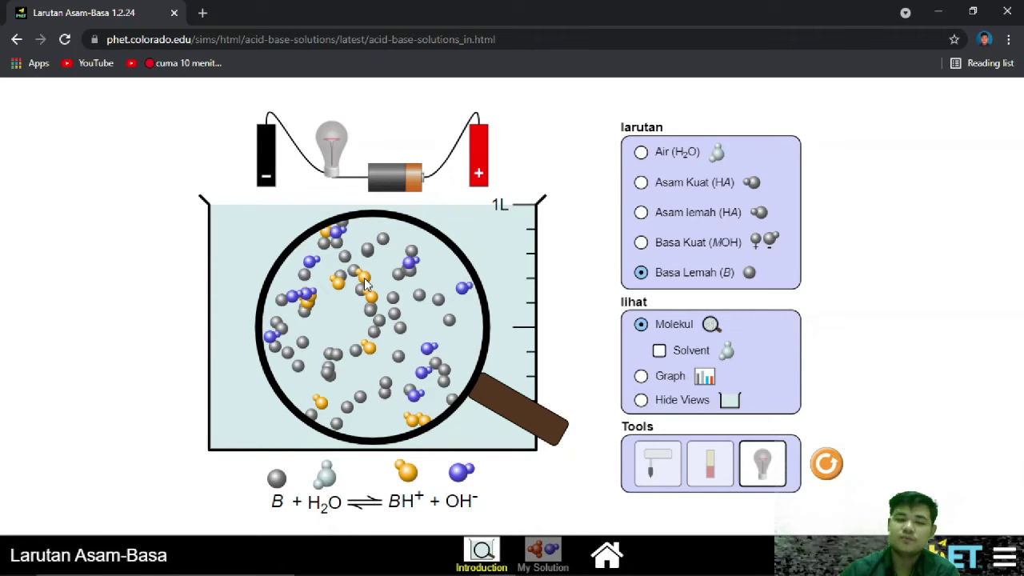
Switch to the Skala pH simulation, measure the pH of air with the probe and take the probe out of the beaker.
left_click(497, 562)
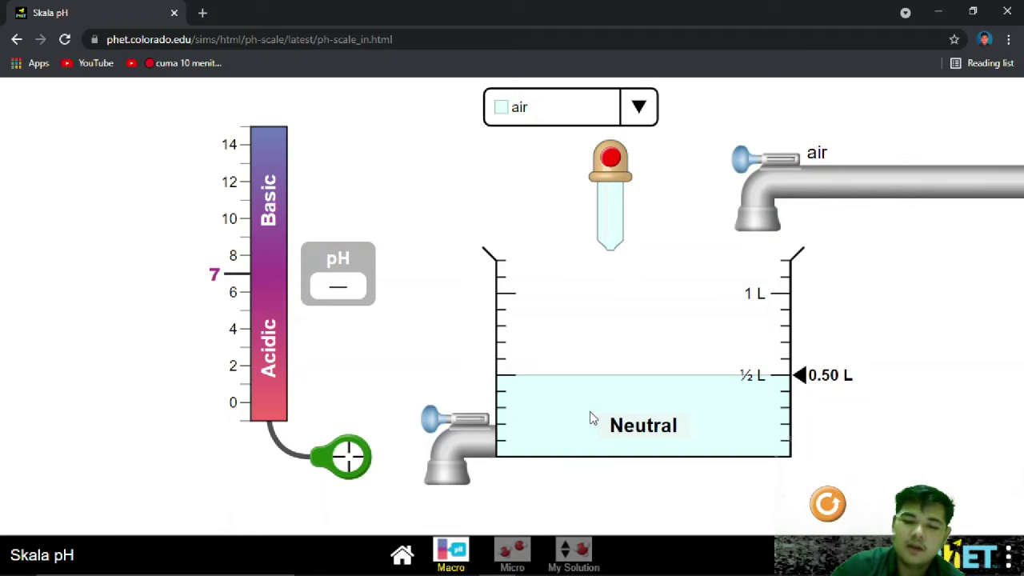
left_click_drag(356, 472, 611, 455)
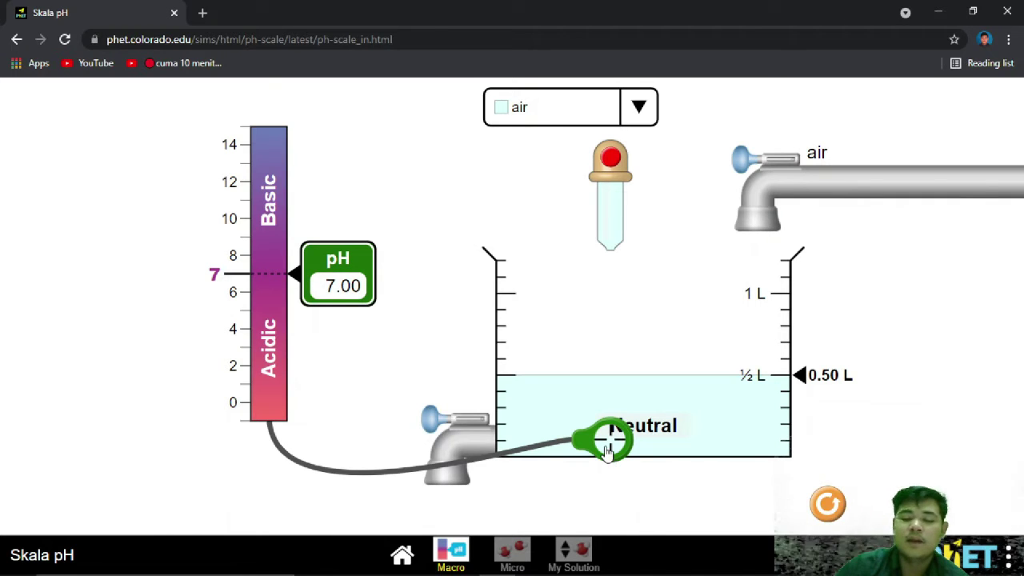
left_click_drag(609, 450, 464, 382)
Change the beaker's liquid to air cucian and measure its pH with the probe.
left_click(640, 109)
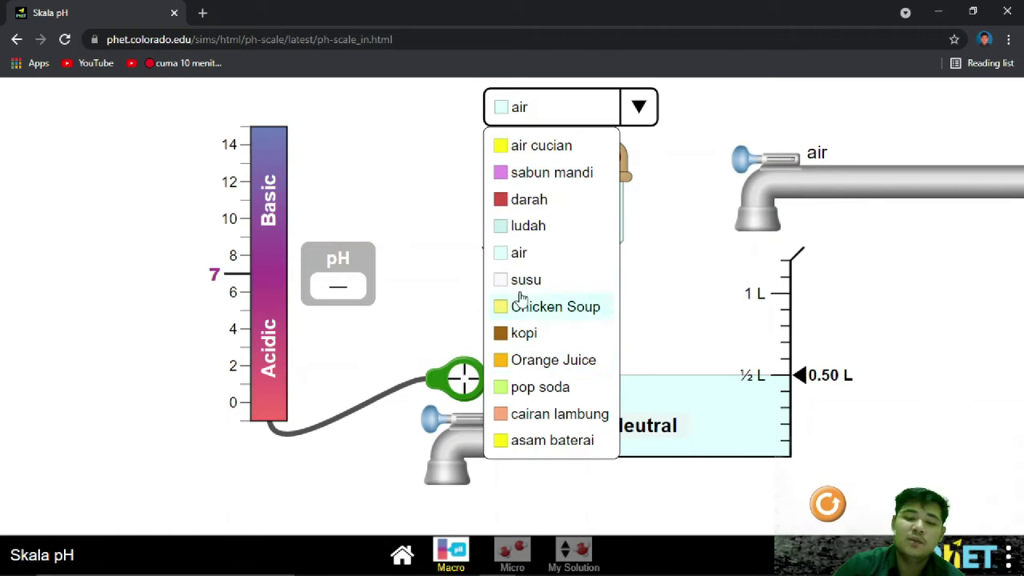
left_click(541, 152)
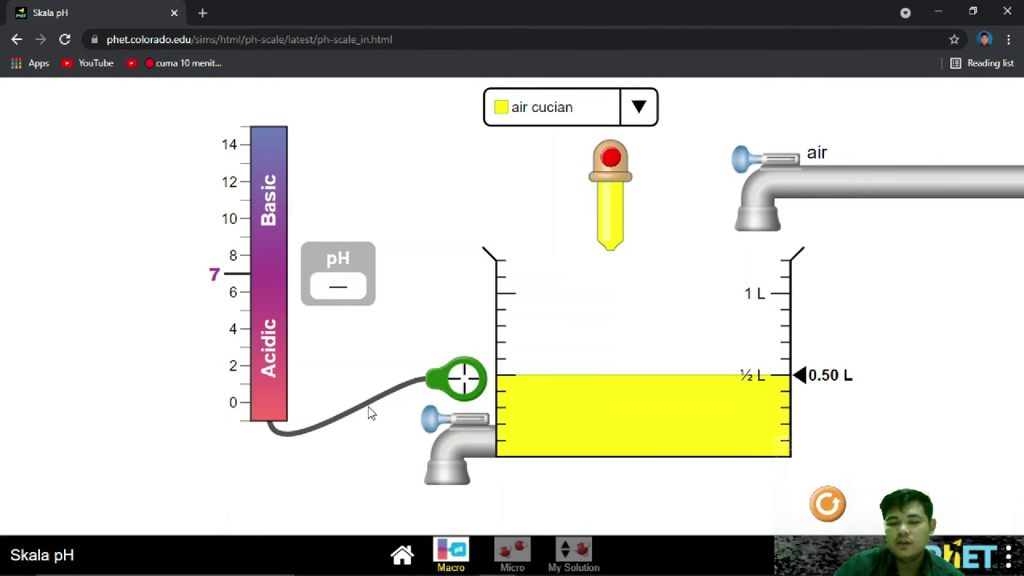
left_click_drag(460, 388, 573, 430)
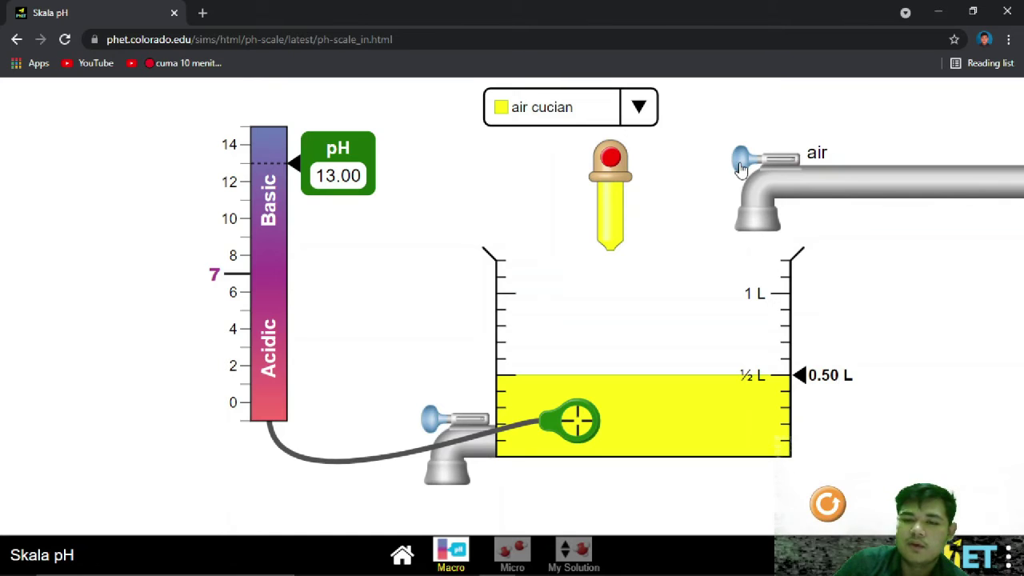
Dilute the air cucian with tap water until the beaker holds about 1.01 L.
left_click_drag(741, 166, 697, 163)
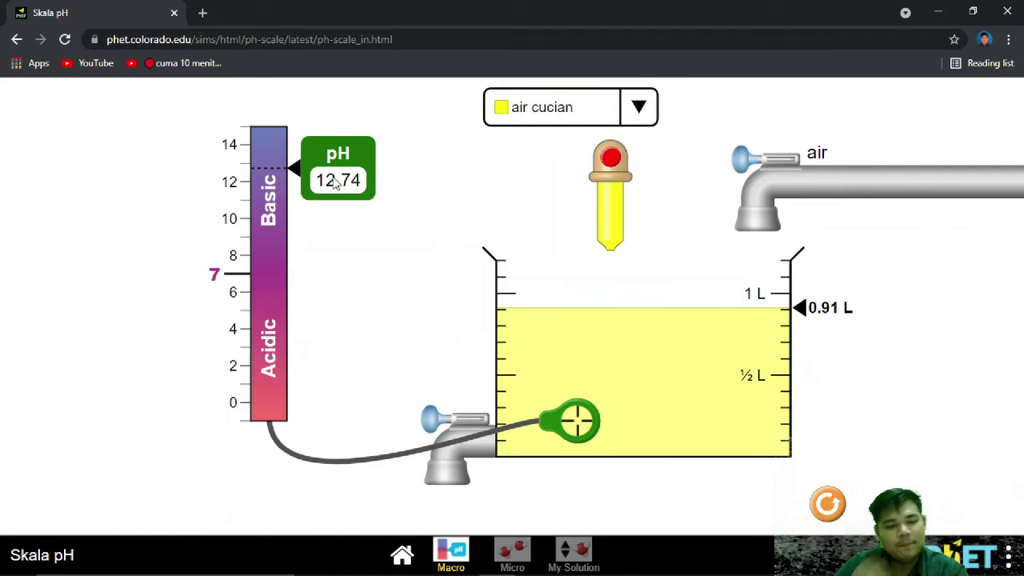
left_click(744, 163)
left_click(740, 161)
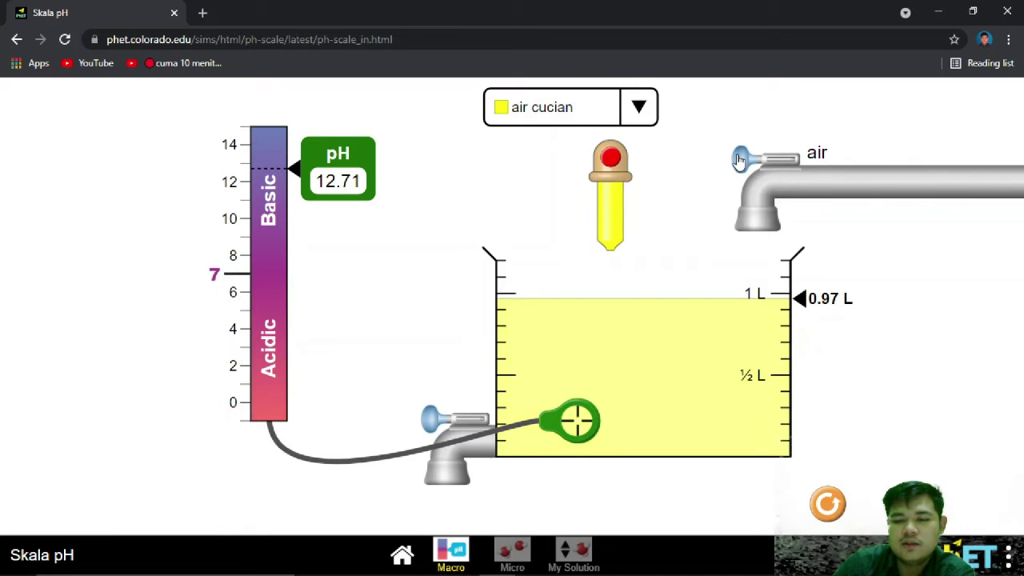
left_click(740, 160)
left_click(728, 164)
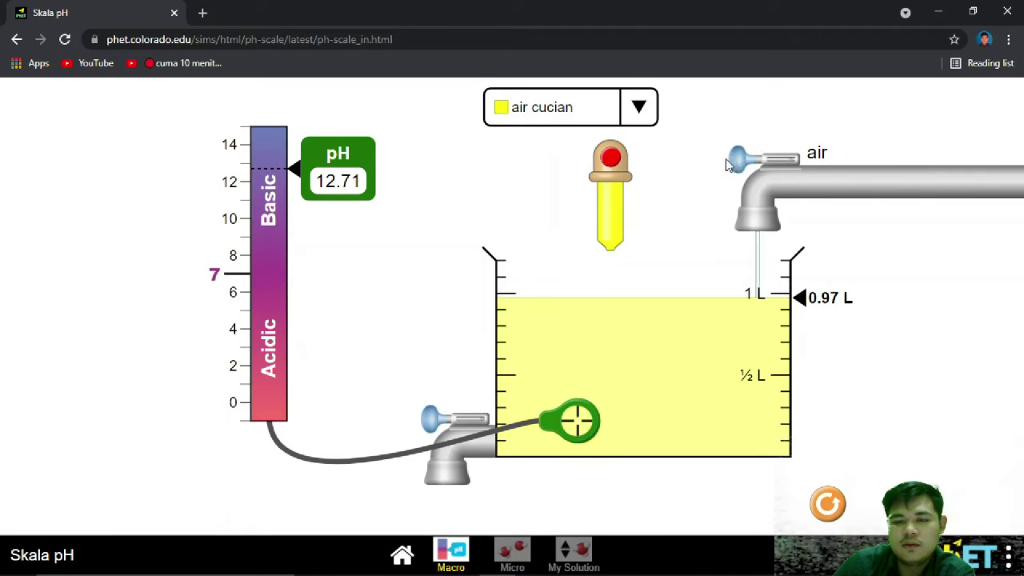
left_click(731, 164)
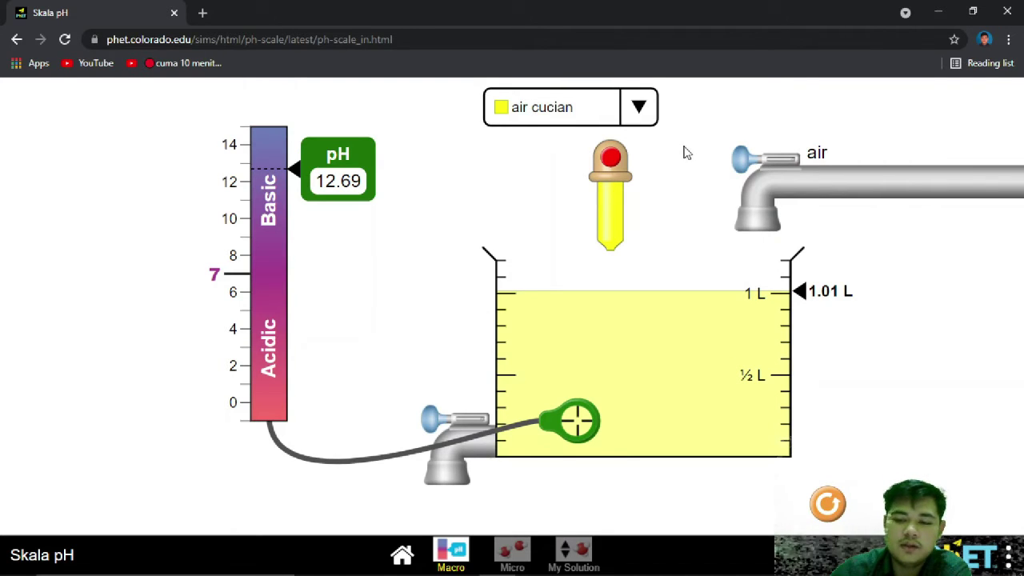
Change the beaker's liquid to darah and dilute it with tap water to about 0.99 L.
left_click(650, 118)
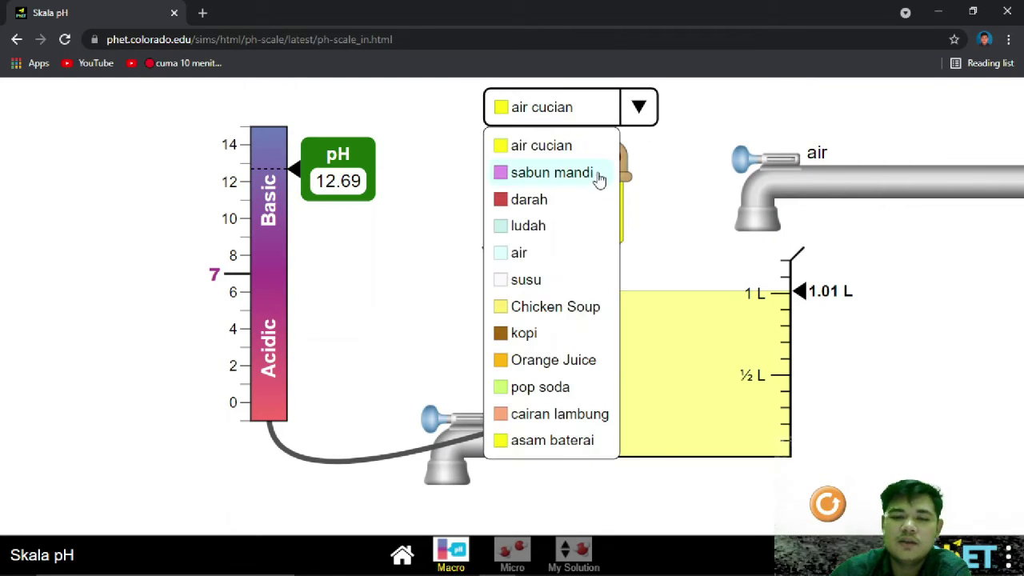
left_click(537, 199)
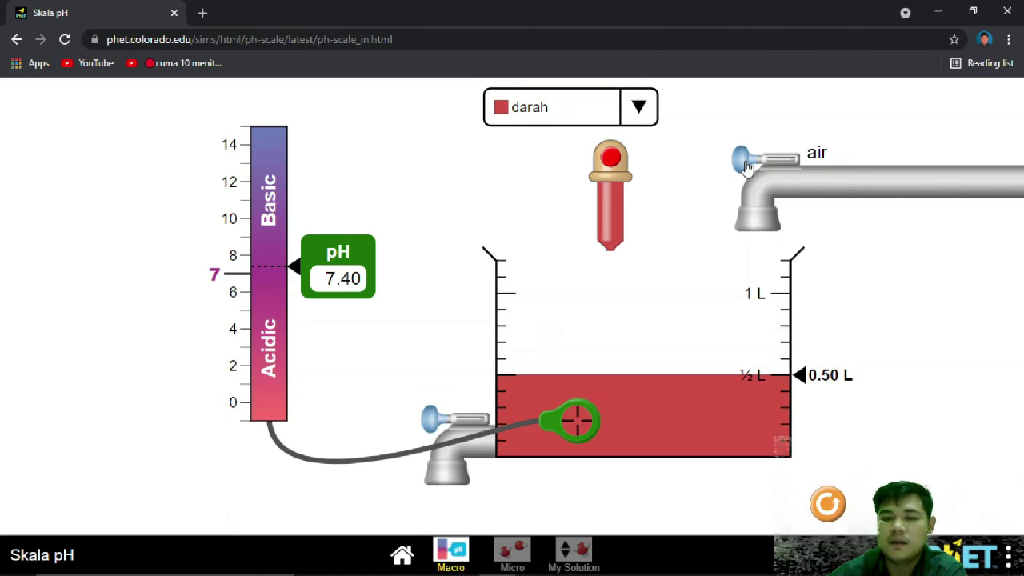
left_click_drag(746, 166, 736, 169)
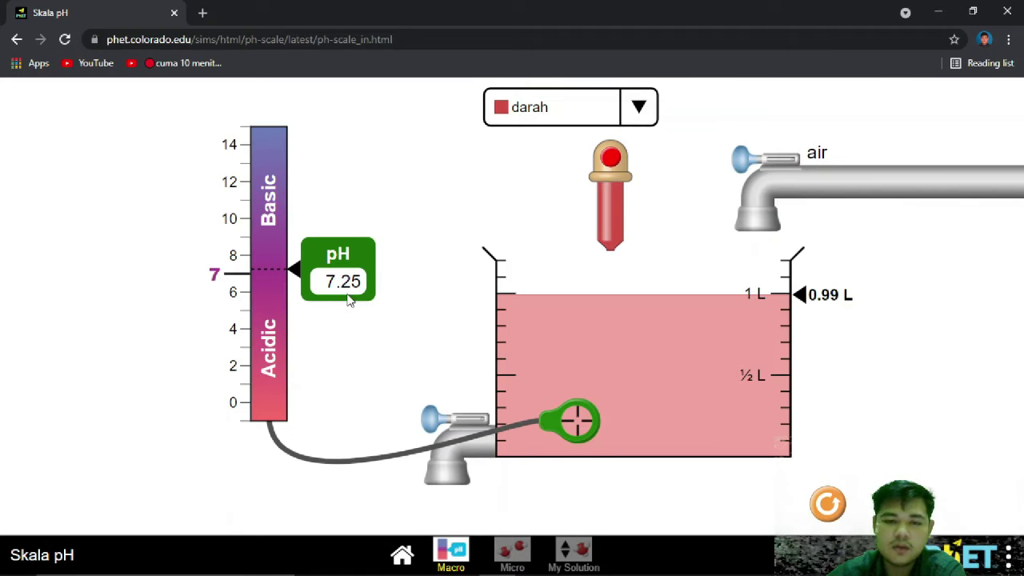
Change the beaker's liquid to ludah, keep the probe submerged and dilute the liquid with tap water to about 1.04 L.
left_click_drag(586, 428, 551, 394)
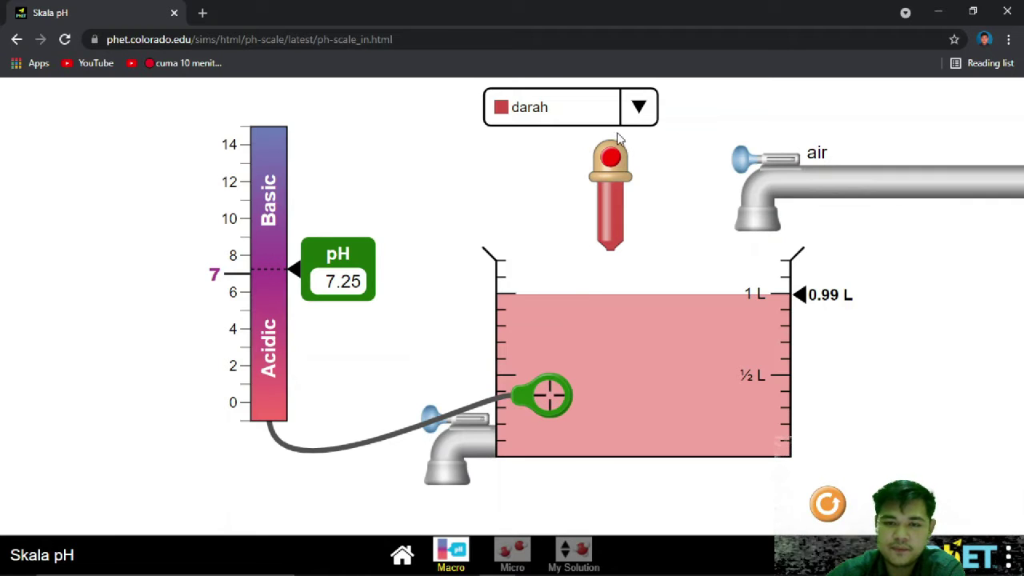
left_click(637, 108)
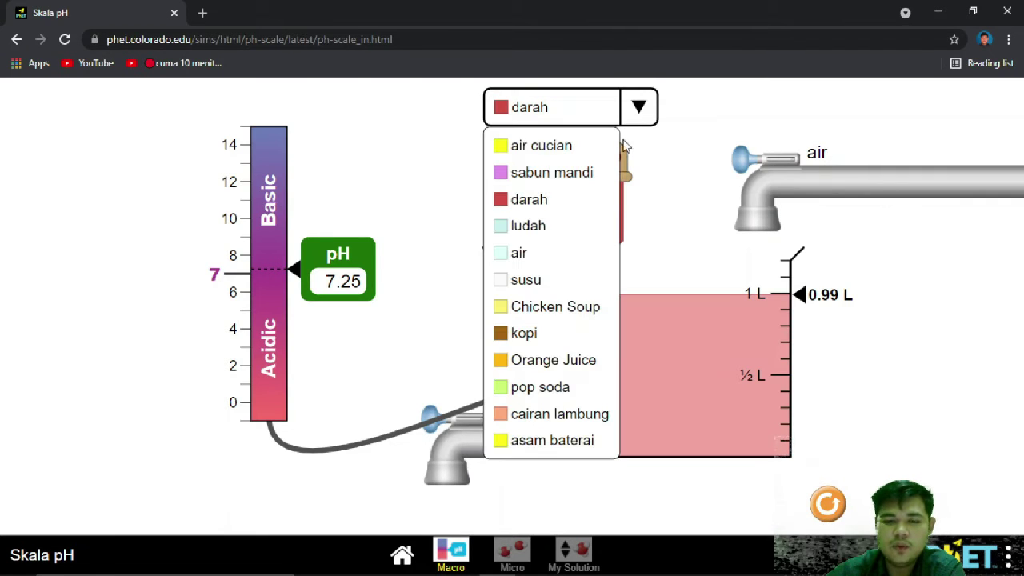
left_click(557, 228)
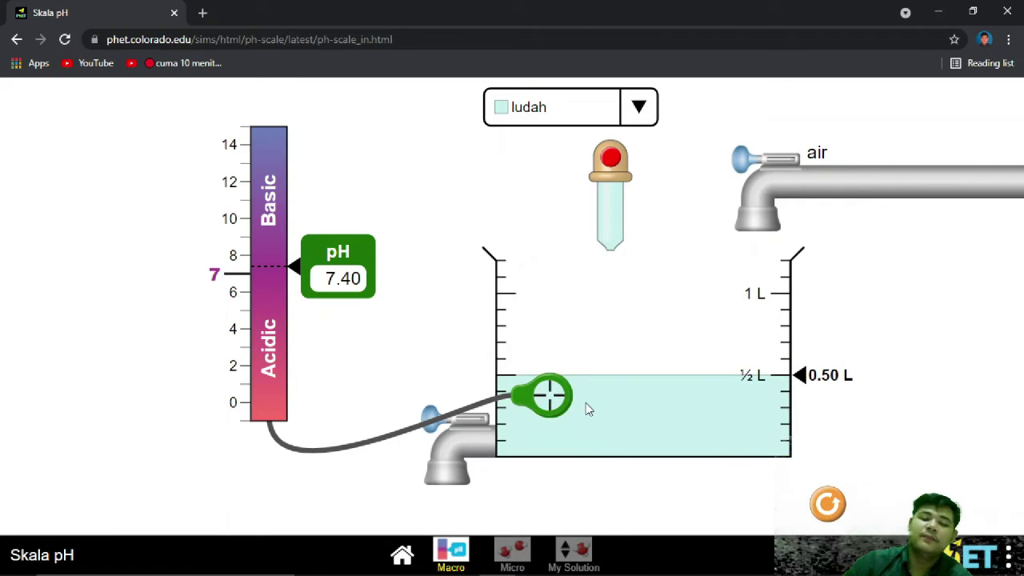
left_click_drag(557, 404, 558, 430)
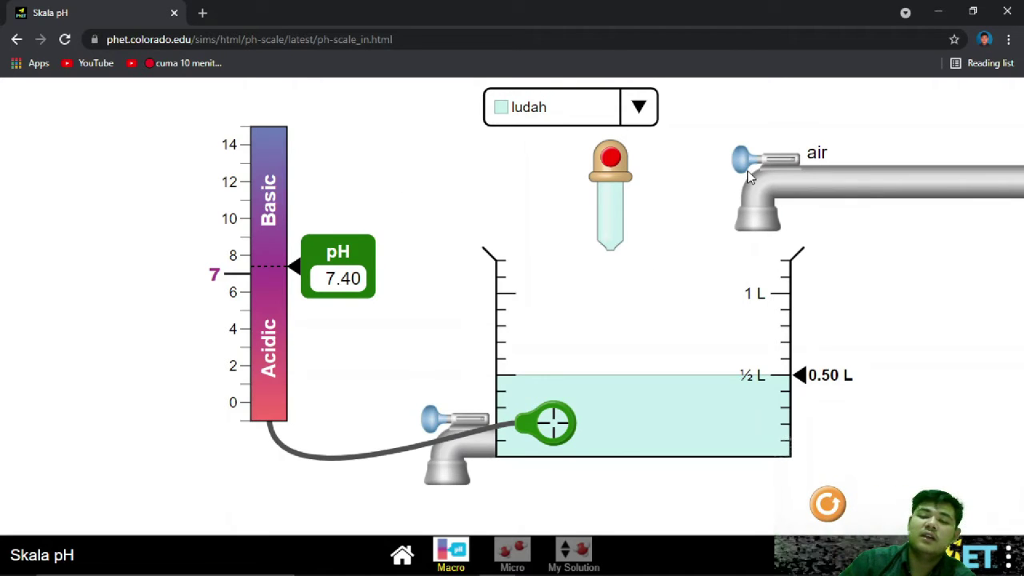
left_click_drag(742, 160, 659, 171)
mouse_move(742, 160)
left_mouse_down()
mouse_move(723, 171)
mouse_move(745, 165)
left_mouse_up()
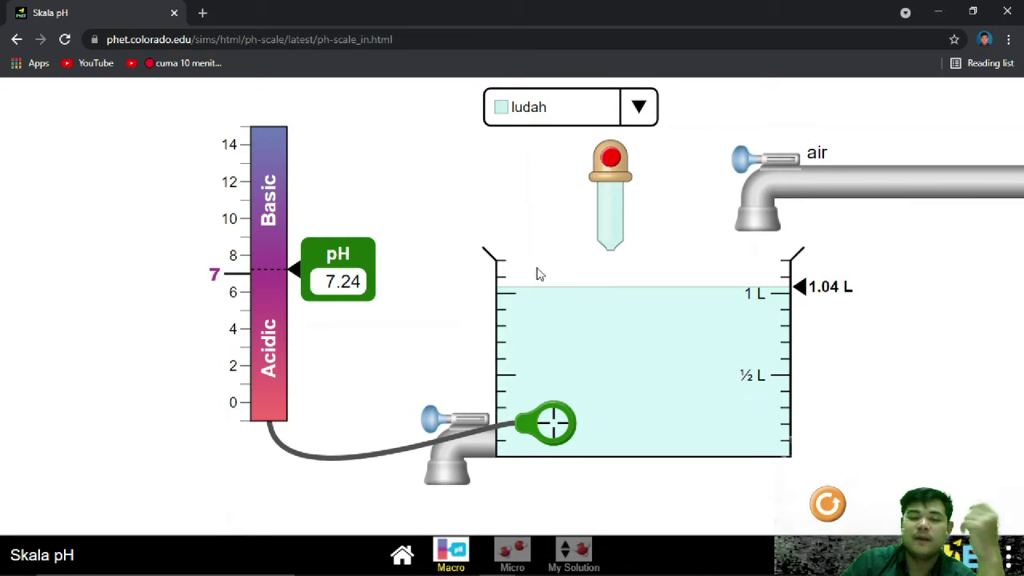
Change the beaker's liquid to susu and dilute it with tap water to about 1.01 L.
left_click(640, 119)
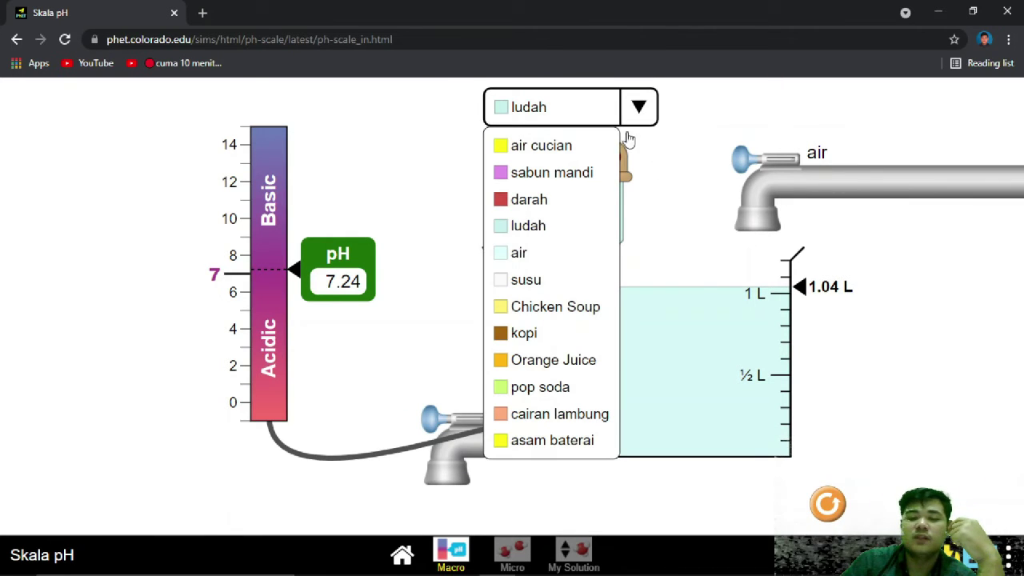
left_click(554, 281)
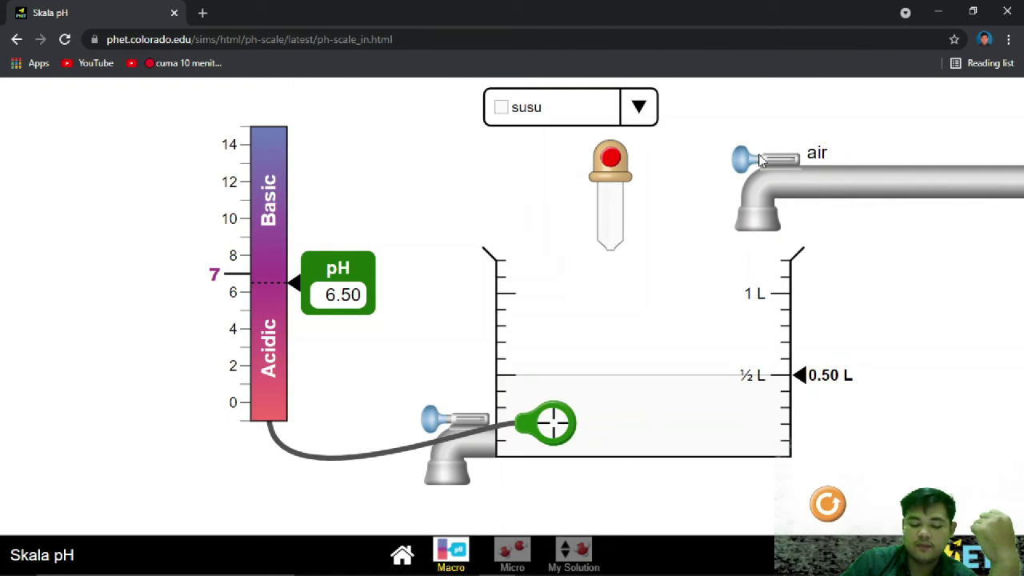
mouse_move(738, 163)
left_mouse_down()
mouse_move(703, 172)
mouse_move(725, 164)
mouse_move(730, 176)
left_mouse_up()
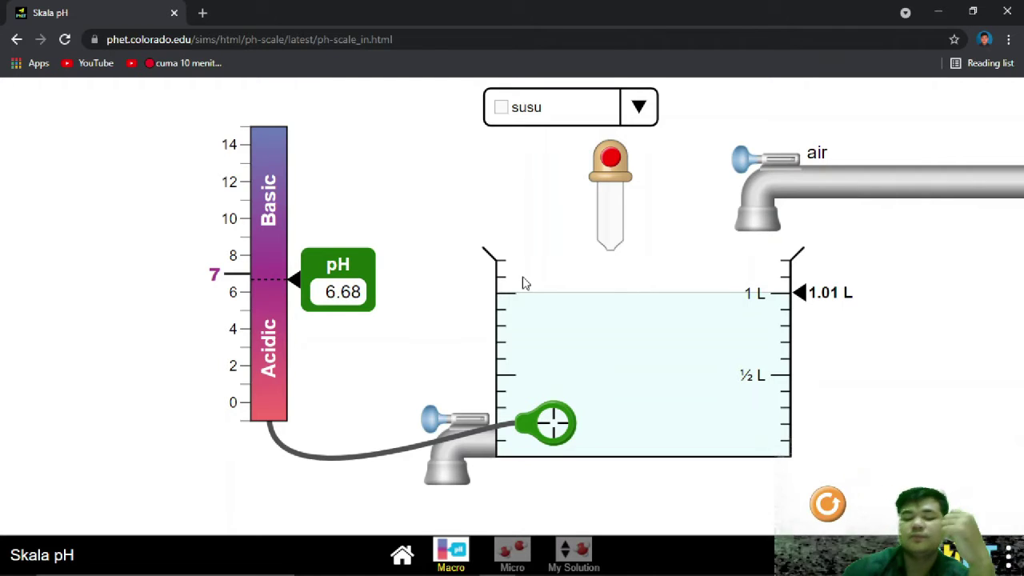
Change the beaker's liquid to kopi and dilute it with tap water to about 1.03 L.
left_click(638, 103)
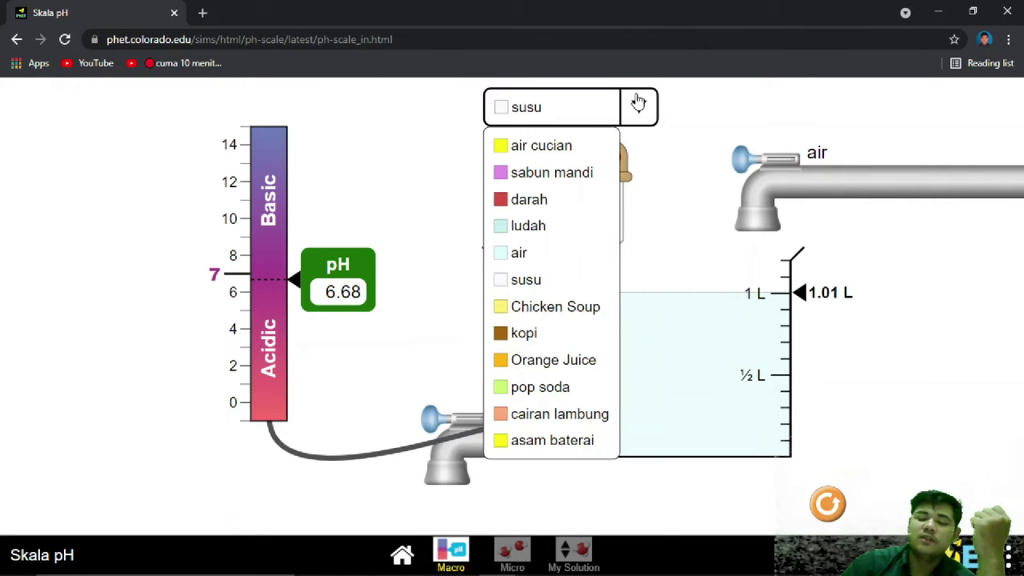
left_click(527, 337)
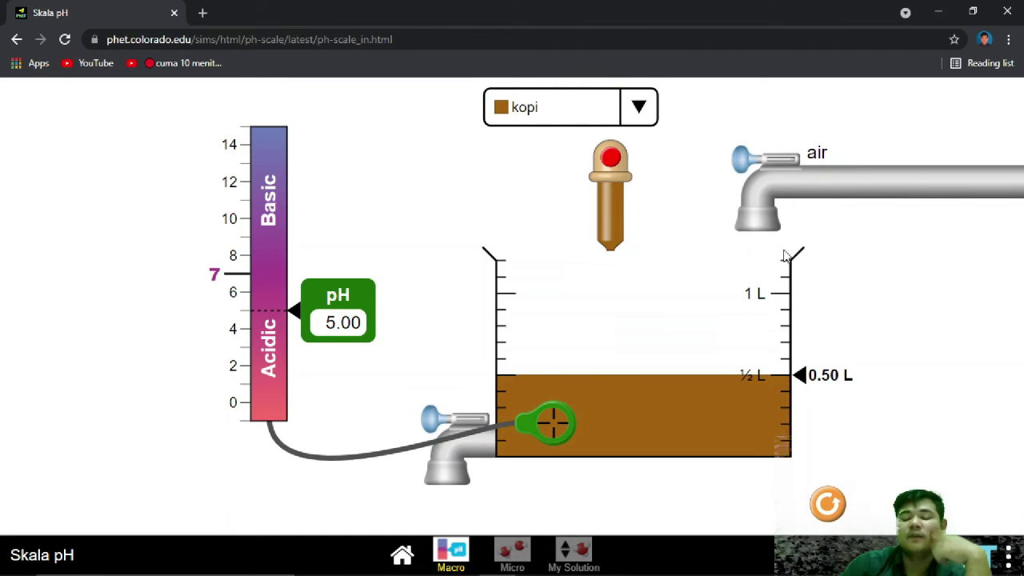
mouse_move(744, 160)
left_mouse_down()
mouse_move(698, 165)
mouse_move(728, 165)
left_mouse_up()
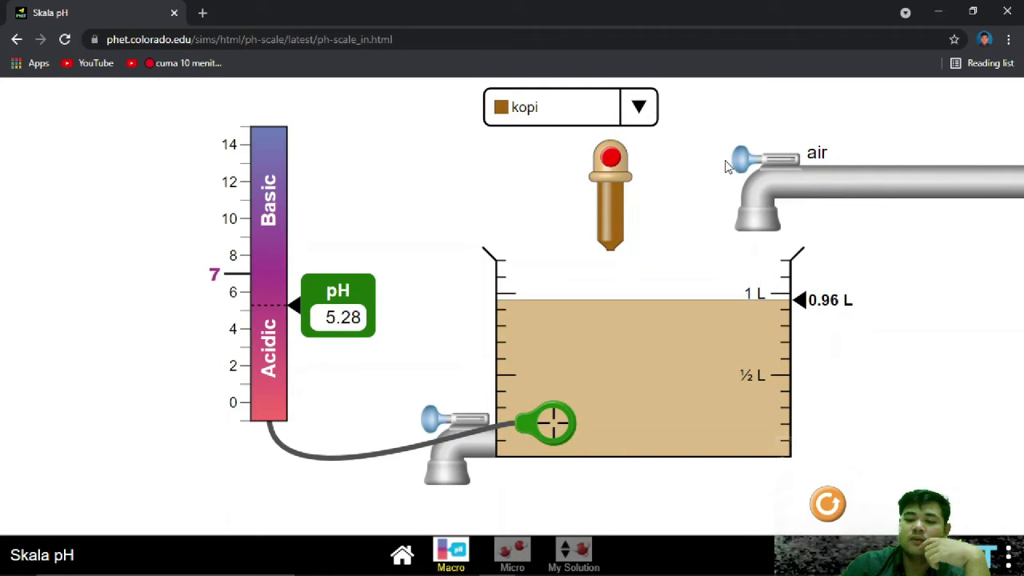
left_click(738, 161)
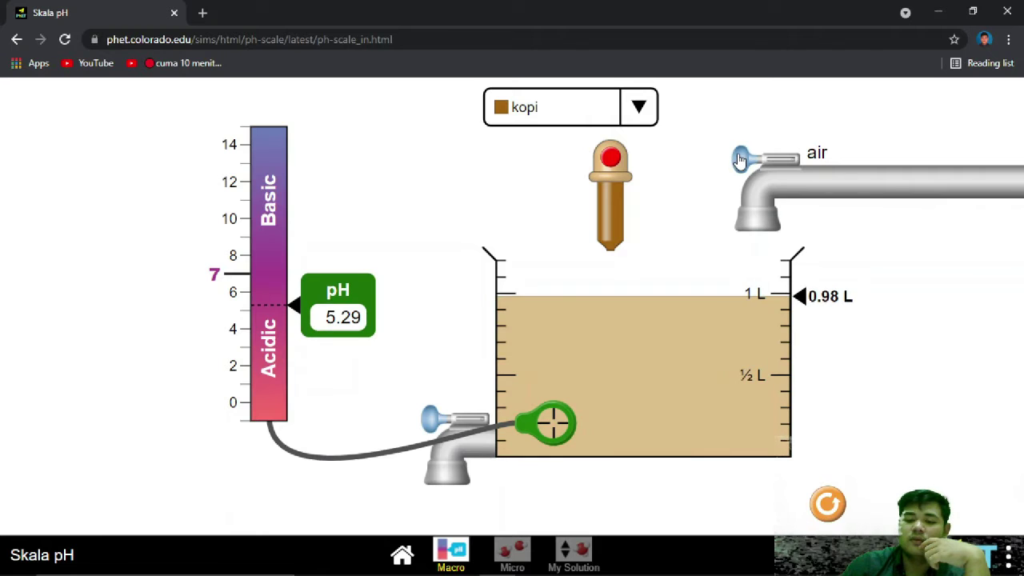
mouse_move(741, 160)
left_mouse_down()
mouse_move(729, 160)
mouse_move(741, 160)
left_mouse_up()
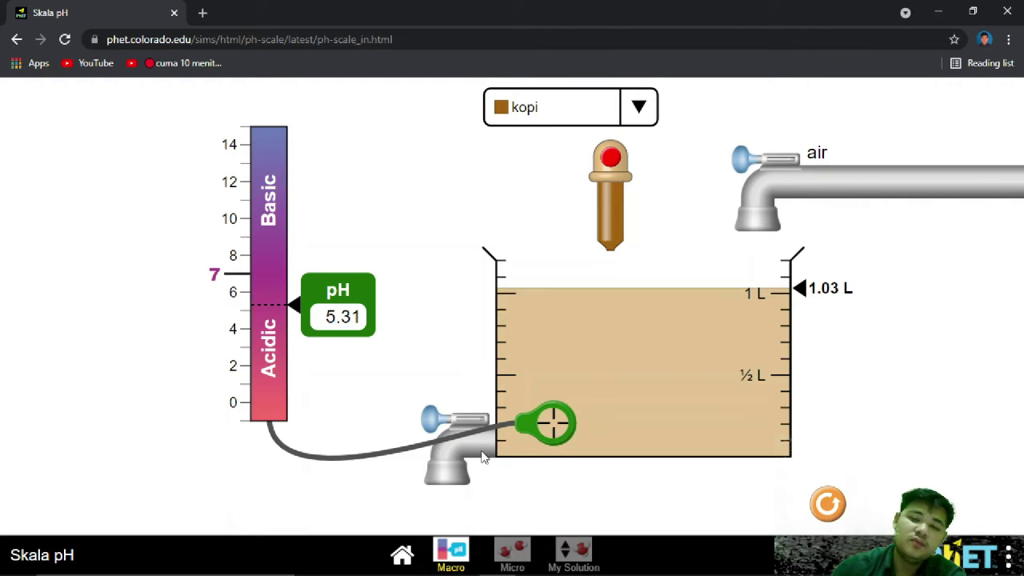
Change the beaker's liquid to cairan lambung and dilute it with tap water to about 1.04 L.
left_click(653, 108)
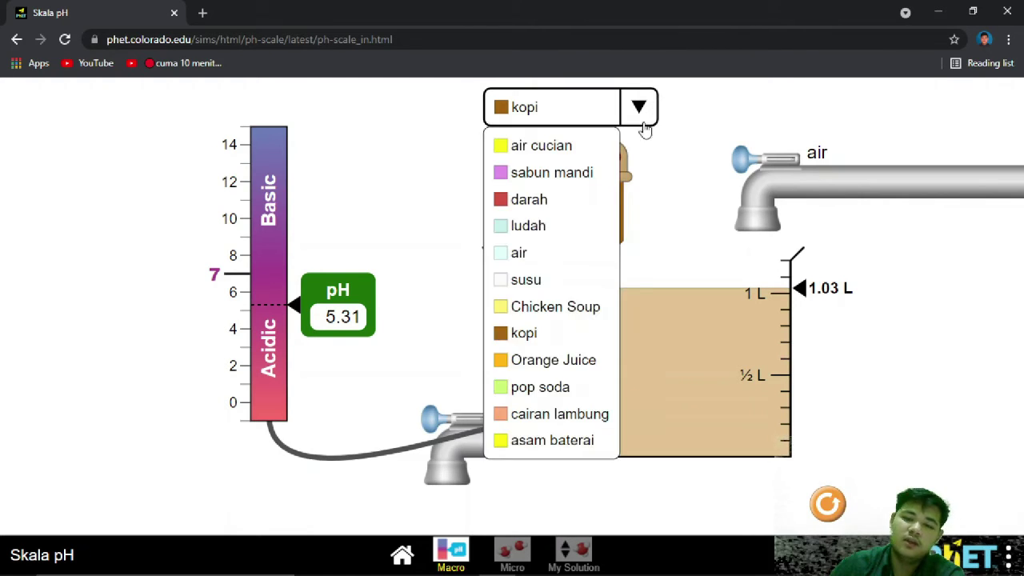
left_click(561, 424)
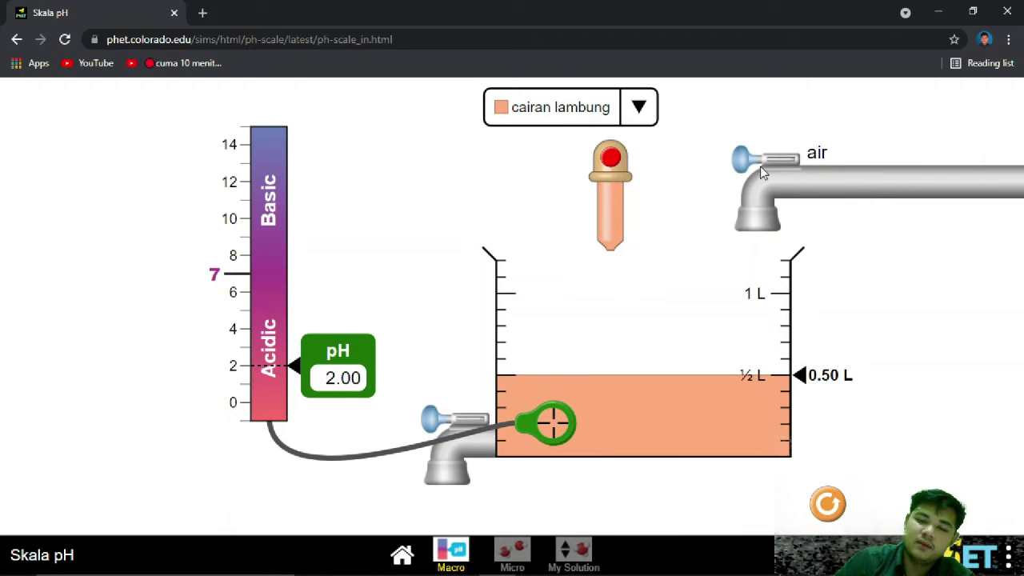
left_click_drag(762, 165, 728, 158)
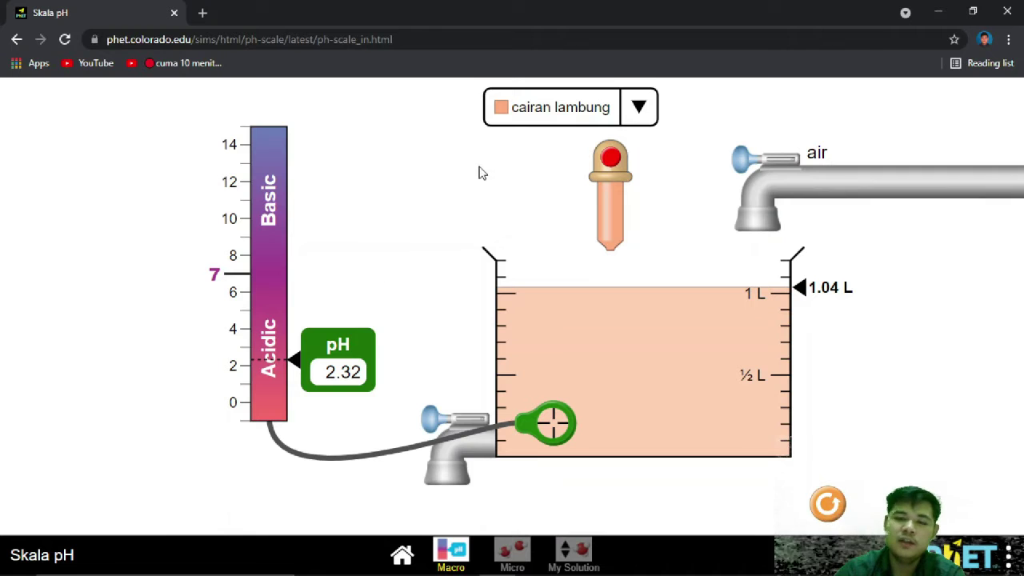
Dilute asam baterai in the beaker with tap water to about 1.04 L and reset the simulation.
left_click(645, 111)
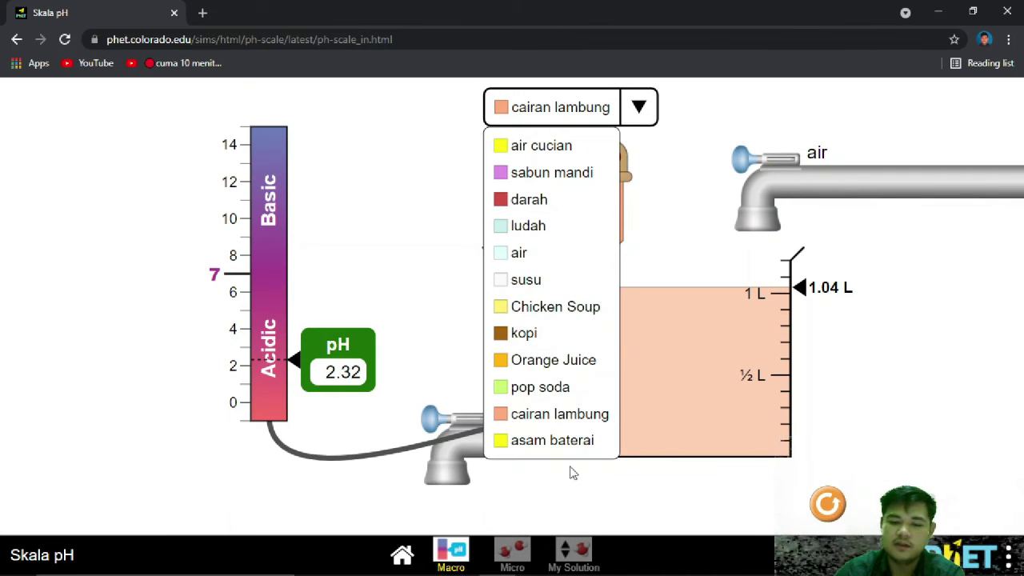
left_click(571, 441)
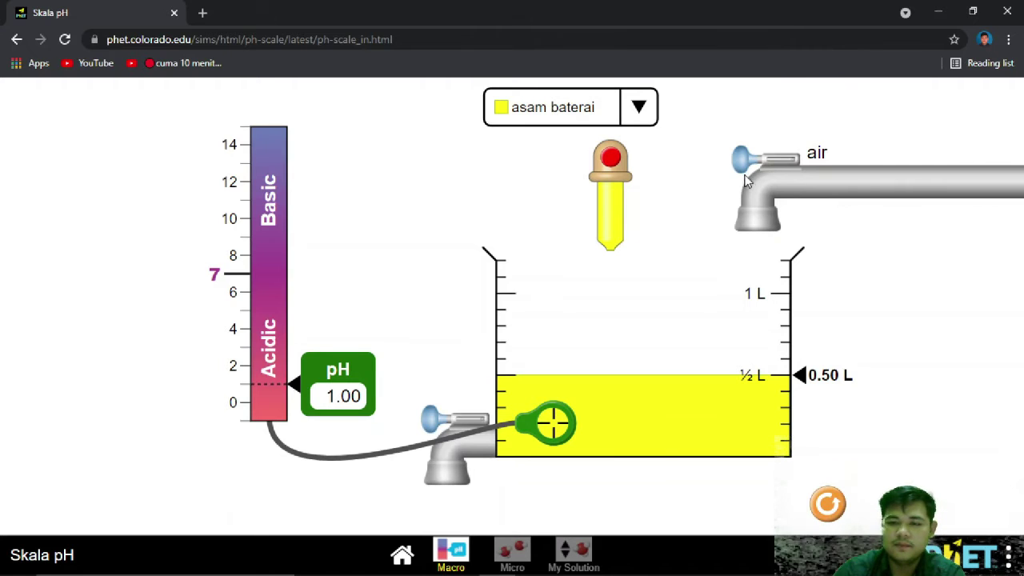
mouse_move(745, 181)
left_mouse_down()
mouse_move(699, 183)
mouse_move(746, 168)
left_mouse_up()
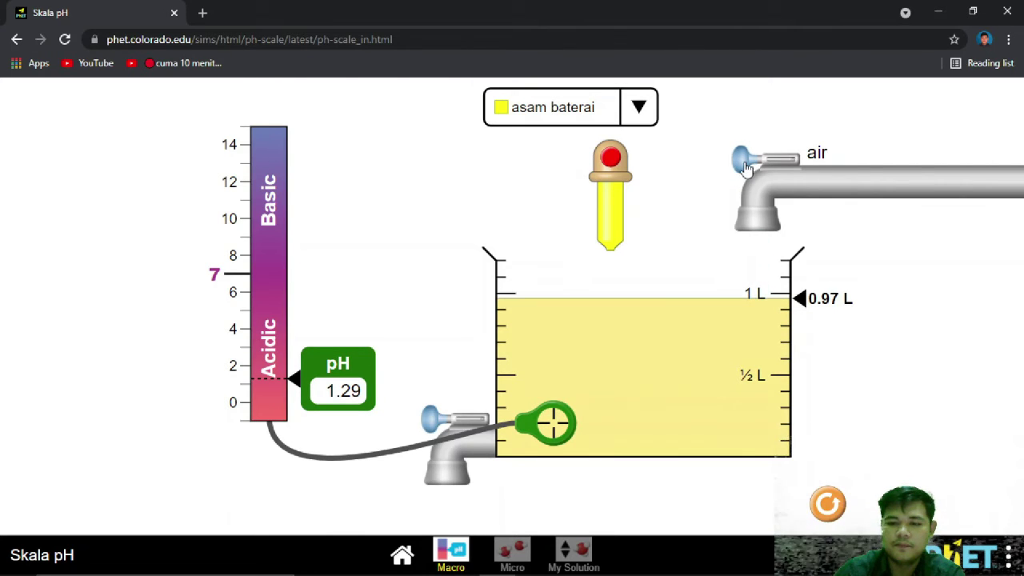
left_click(744, 169)
left_click(740, 169)
left_click(736, 171)
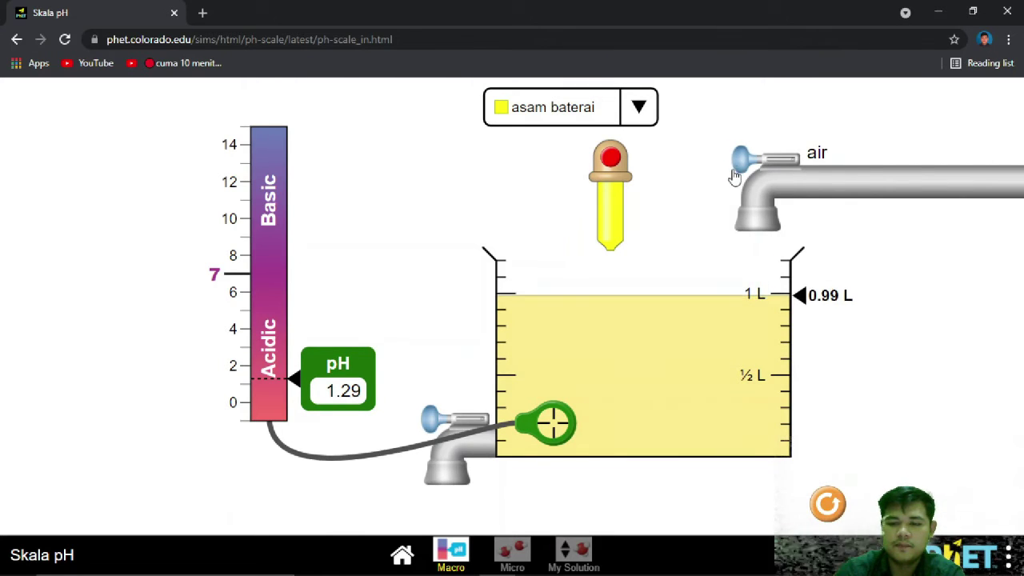
left_click(735, 173)
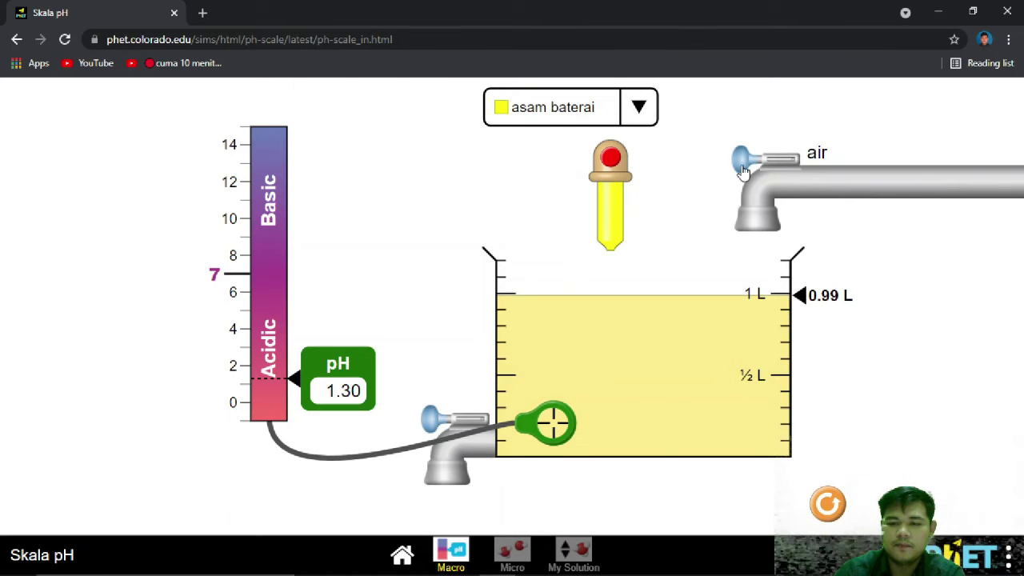
mouse_move(744, 172)
left_mouse_down()
mouse_move(730, 165)
mouse_move(737, 172)
left_mouse_up()
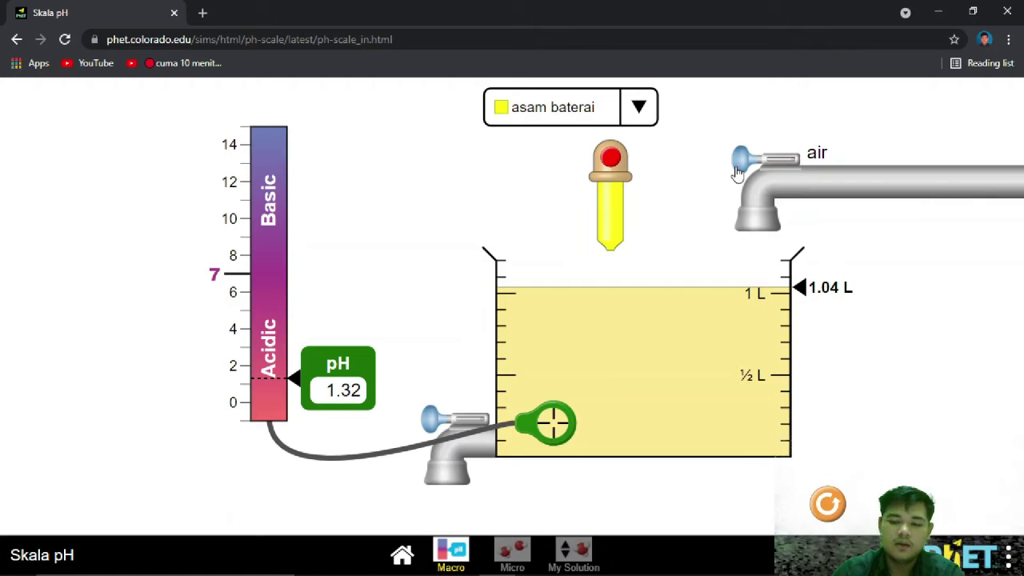
left_click(828, 506)
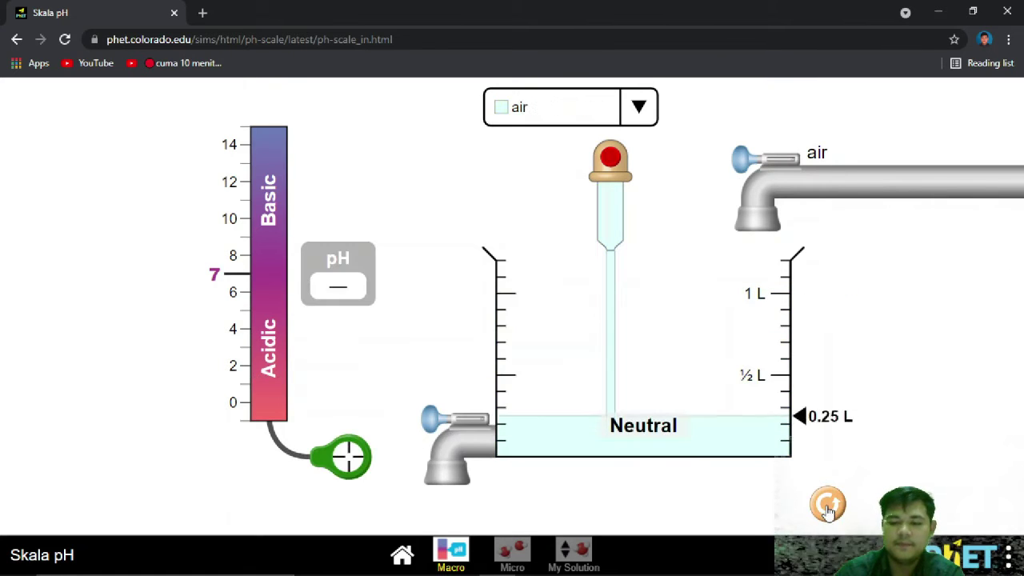
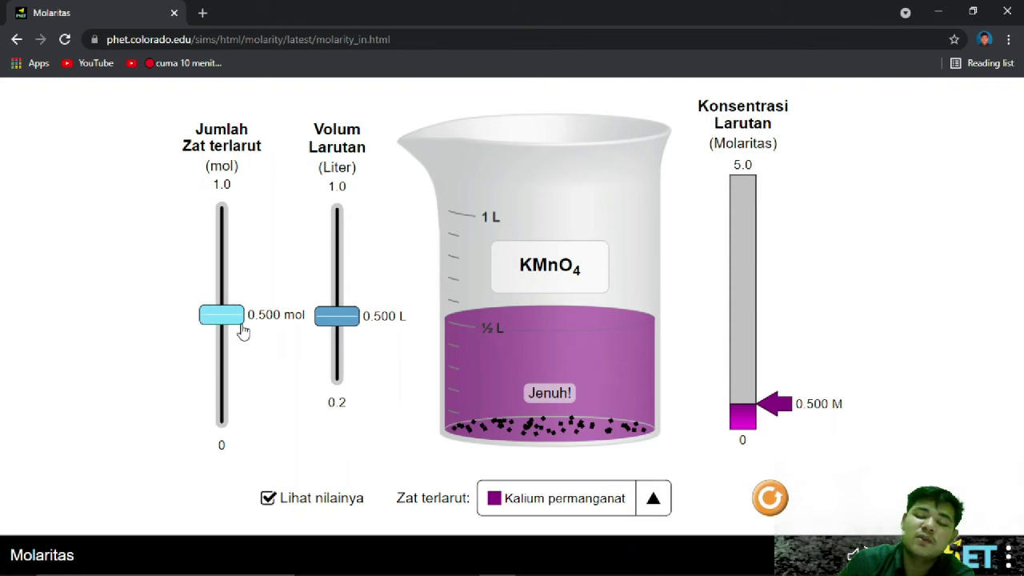
In the Molaritas simulation, vary the amount of Kalium permanganat to about 0.794 mol, about 0.226 mol and back to 0.500 mol.
left_click_drag(243, 332, 256, 264)
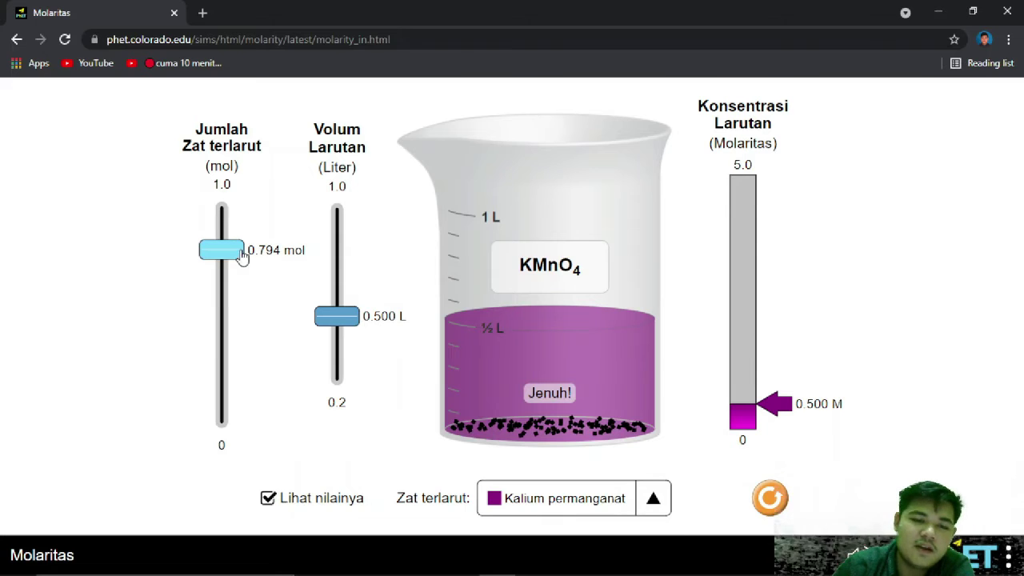
left_click_drag(229, 253, 238, 381)
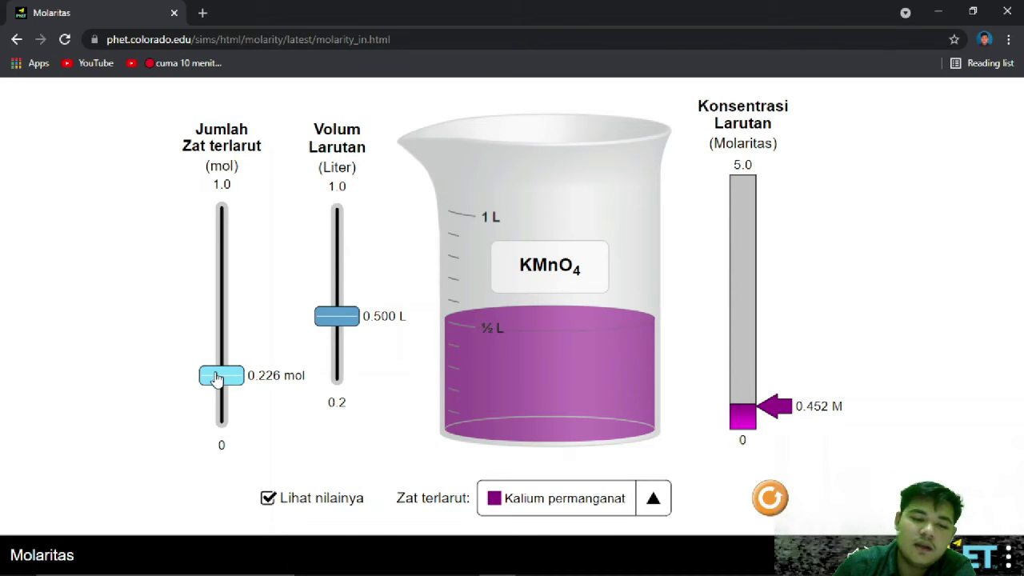
left_click_drag(217, 375, 242, 318)
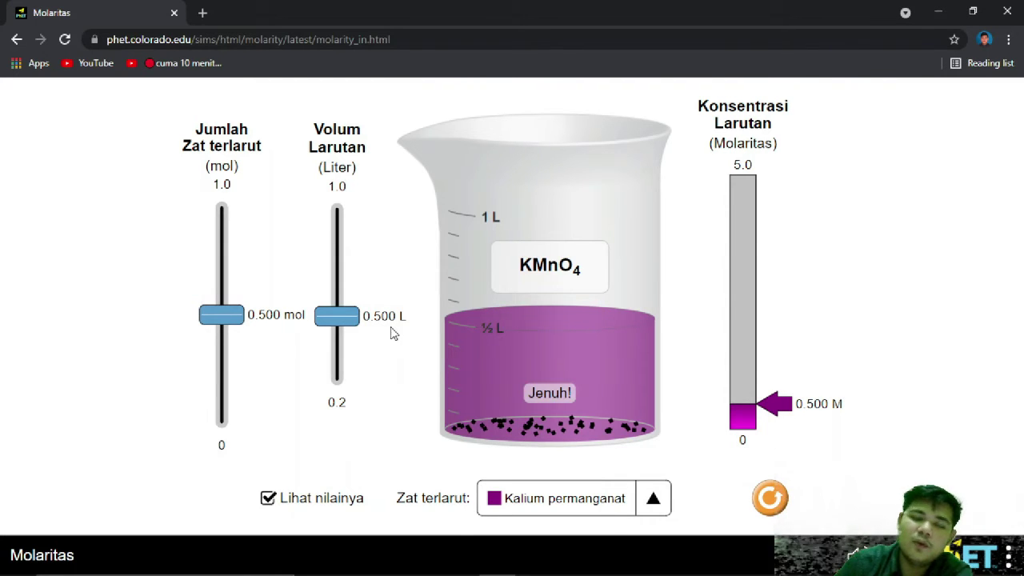
Lower the solution volume to about 0.219 L and raise it again.
left_click_drag(343, 317, 322, 387)
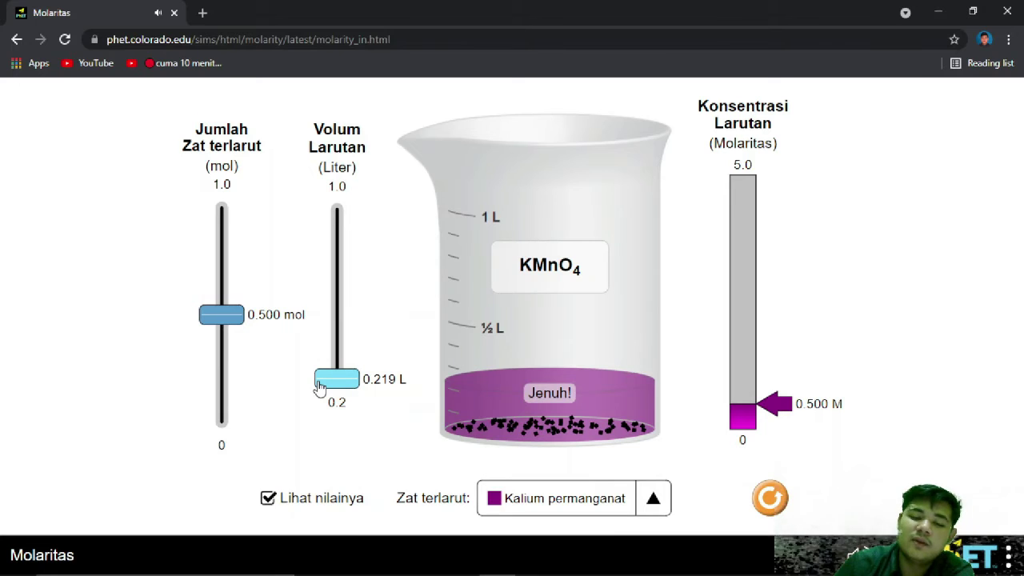
left_click_drag(320, 387, 344, 324)
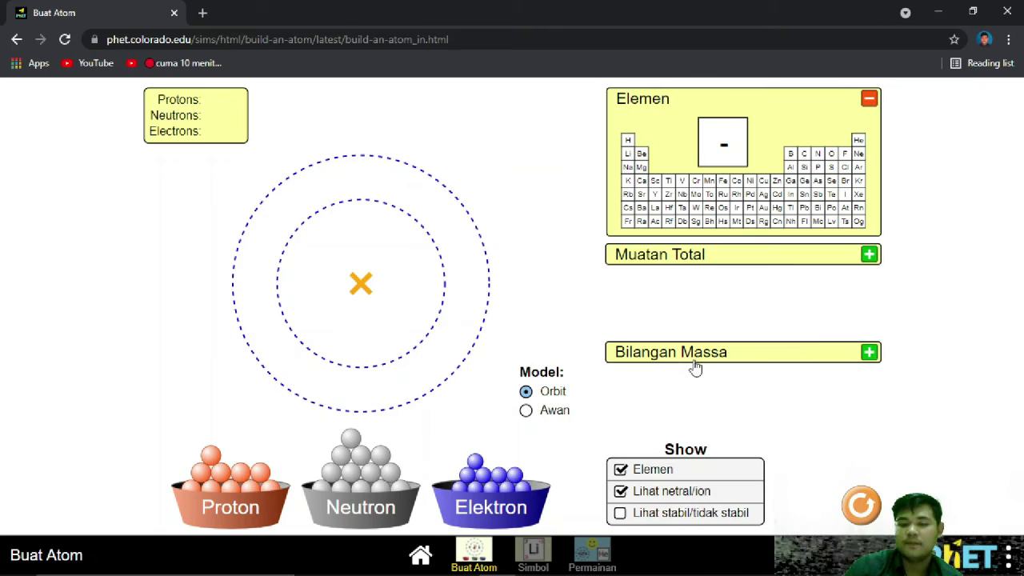
In the Buat Atom simulation, expand Muatan Total and Bilangan Massa and enable Lihat stabil/tidak stabil.
left_click(869, 256)
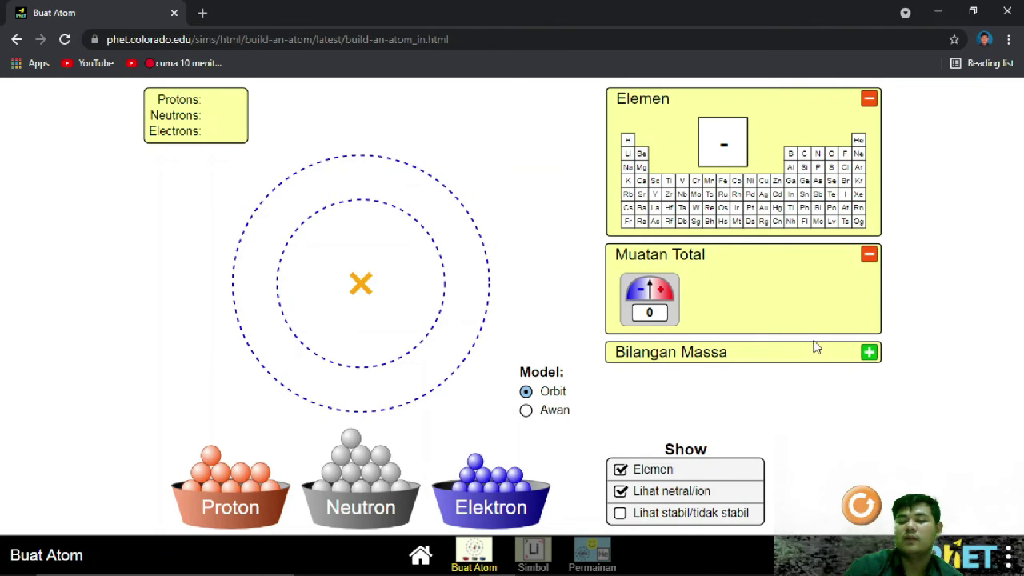
left_click(869, 354)
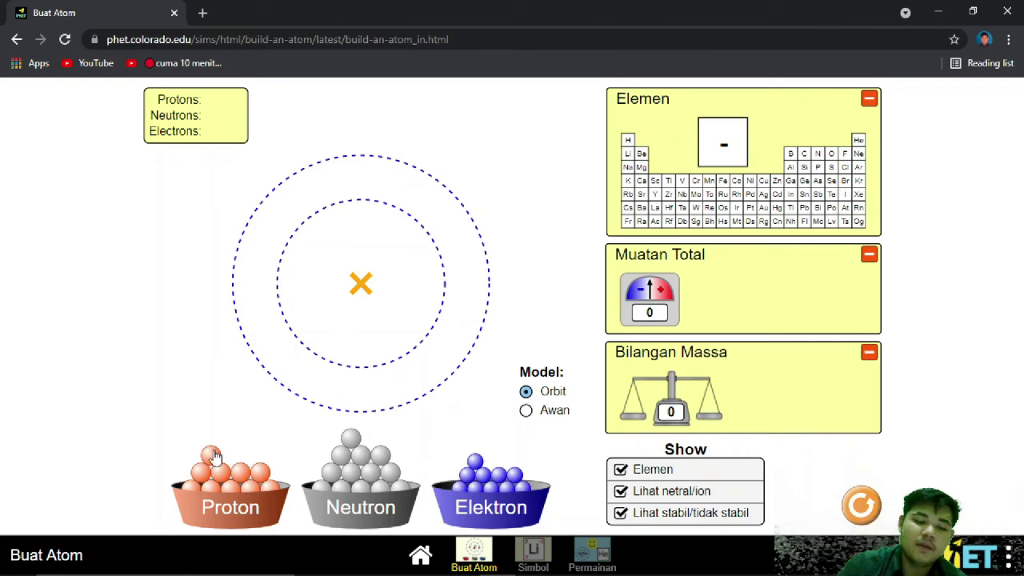
Build a neutral hydrogen atom from one proton, one neutron and one electron.
left_click_drag(210, 455, 368, 354)
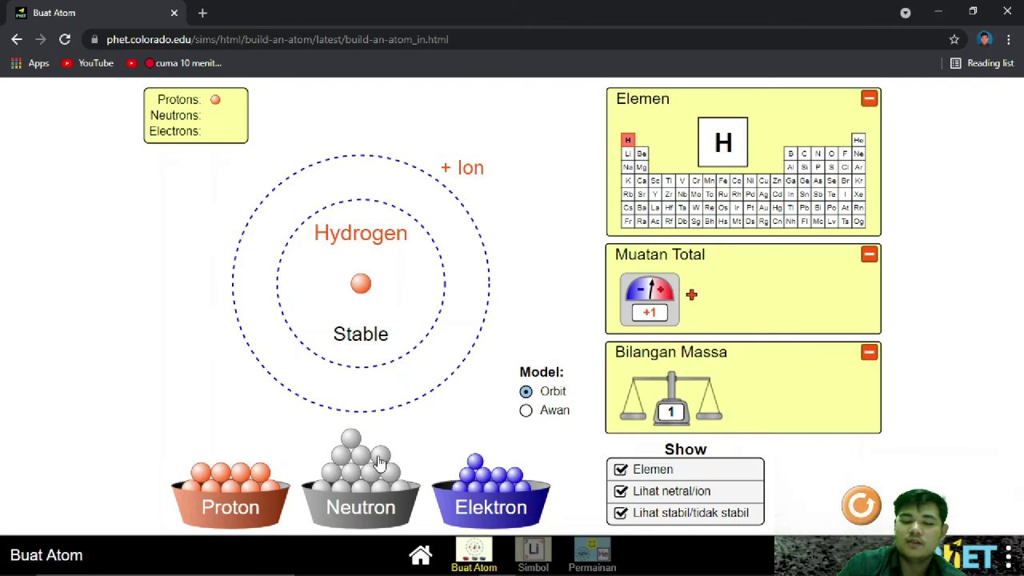
left_click_drag(357, 453, 364, 325)
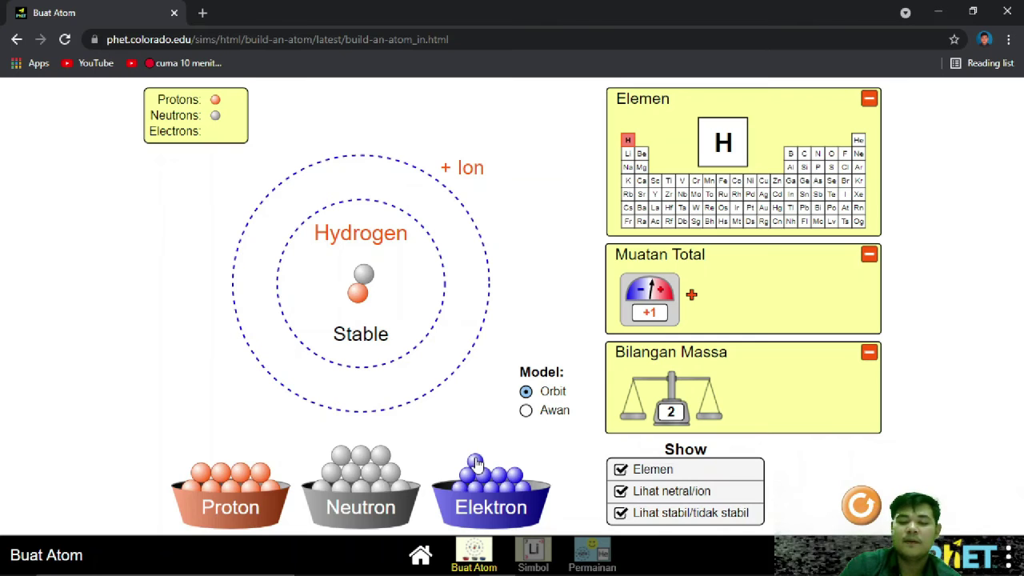
left_click_drag(476, 463, 476, 354)
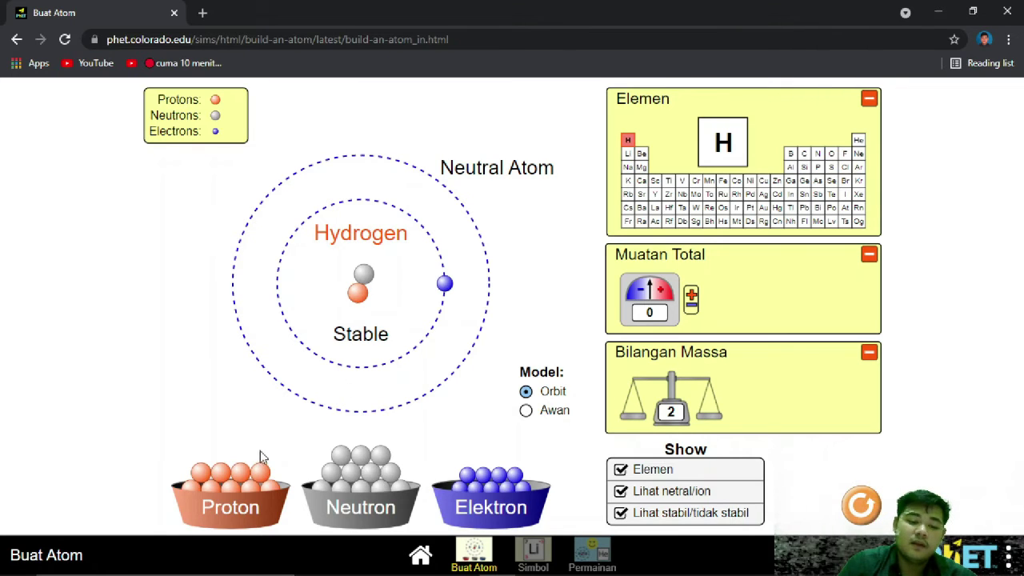
Add a second proton and a second neutron to the nucleus to turn the atom into helium.
left_click_drag(260, 474, 352, 324)
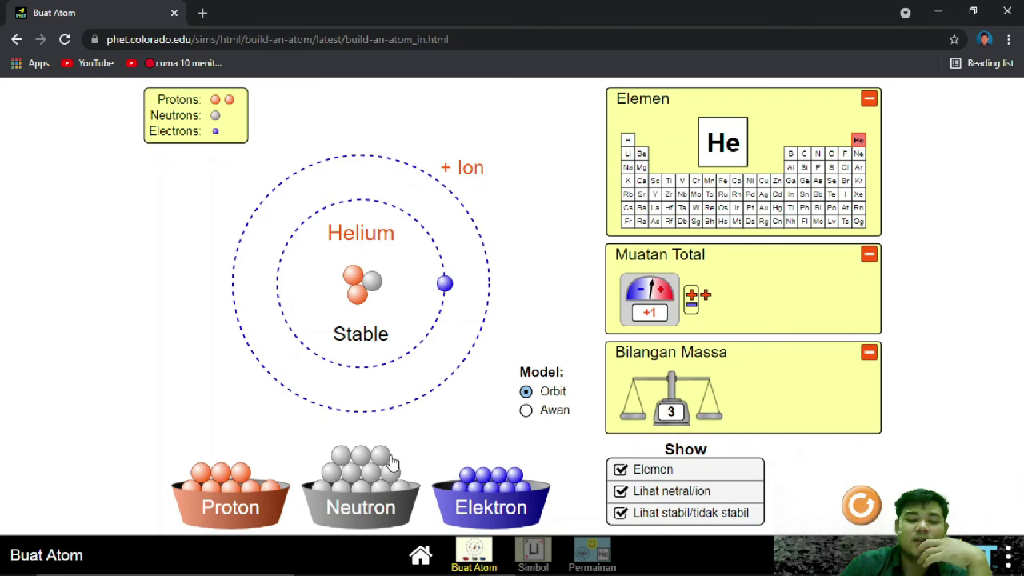
left_click_drag(392, 463, 400, 328)
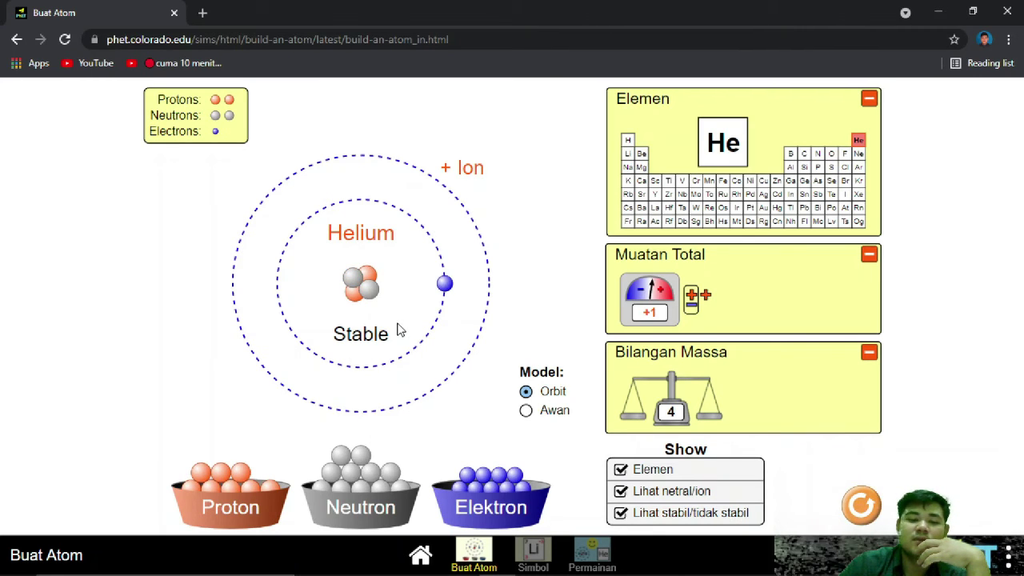
mouse_move(374, 293)
left_mouse_down()
mouse_move(388, 472)
mouse_move(367, 305)
left_mouse_up()
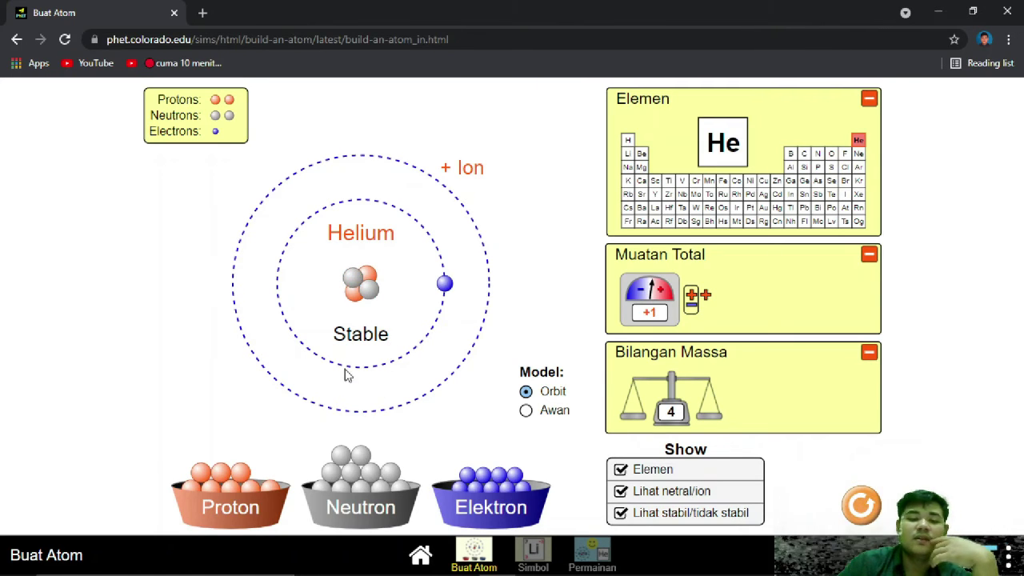